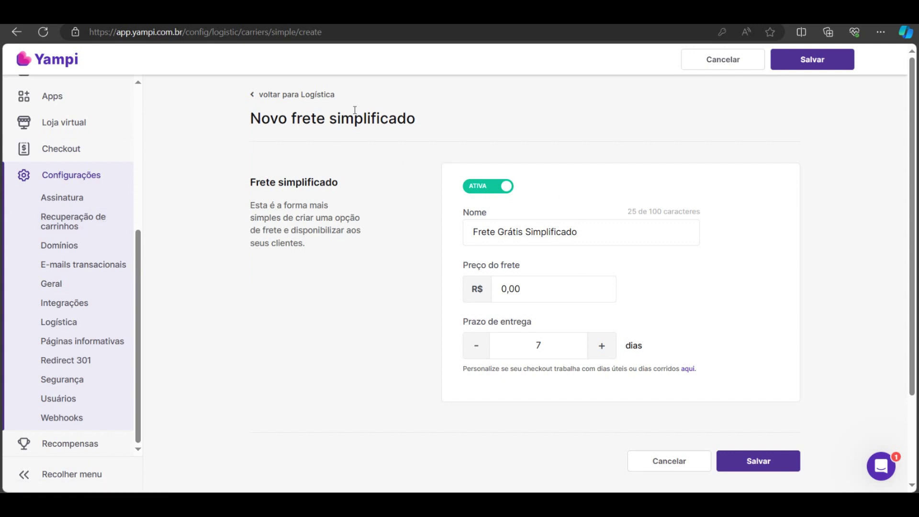
Step: Leave the new simplified shipping form and read the Frete grátis section of the help article on shipping types
left_click(252, 96)
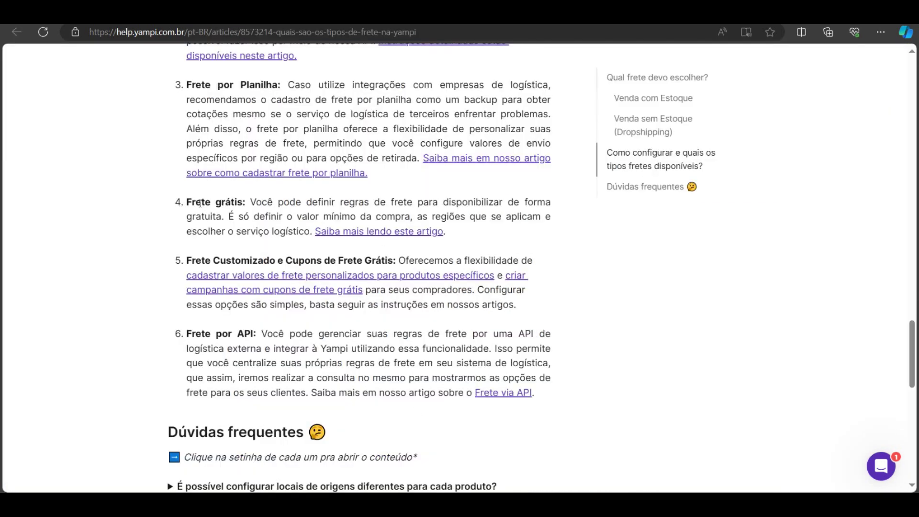
left_click_drag(201, 202, 230, 203)
left_click(240, 214)
scroll(240, 214, "up", 4)
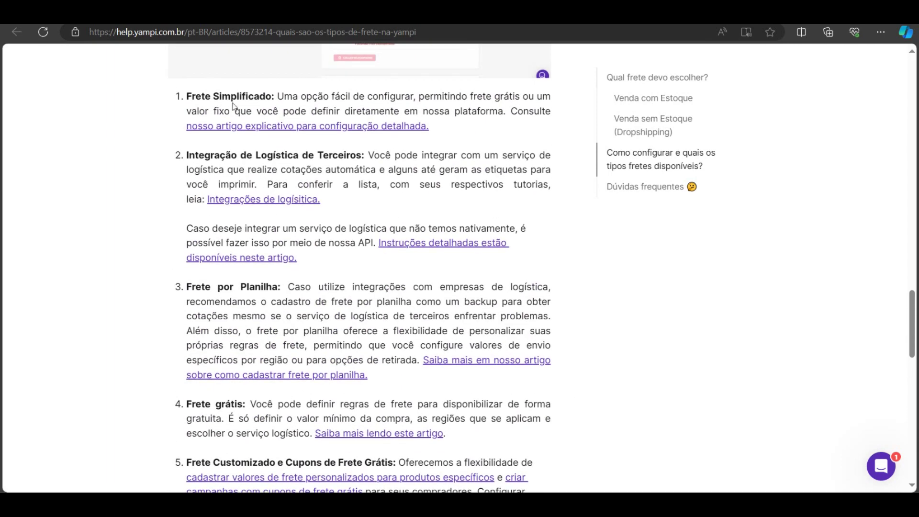
scroll(332, 107, "down", 4)
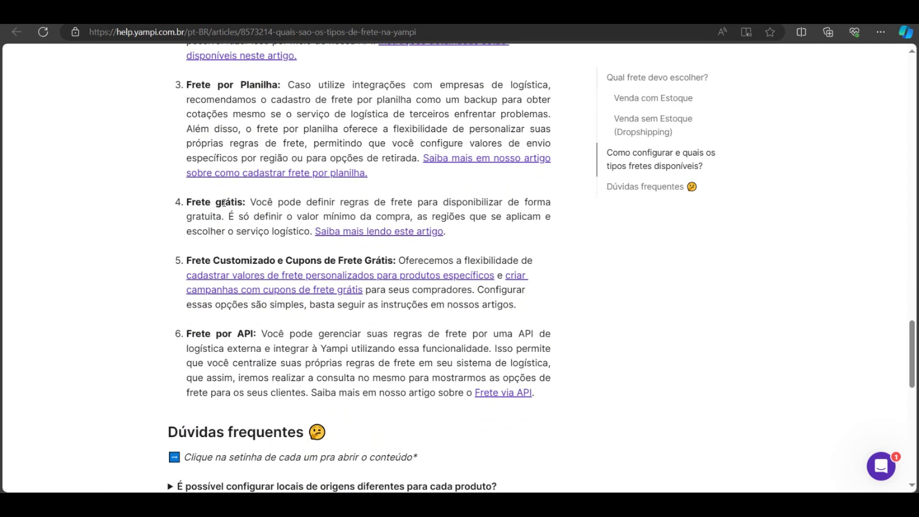
left_click_drag(256, 202, 223, 216)
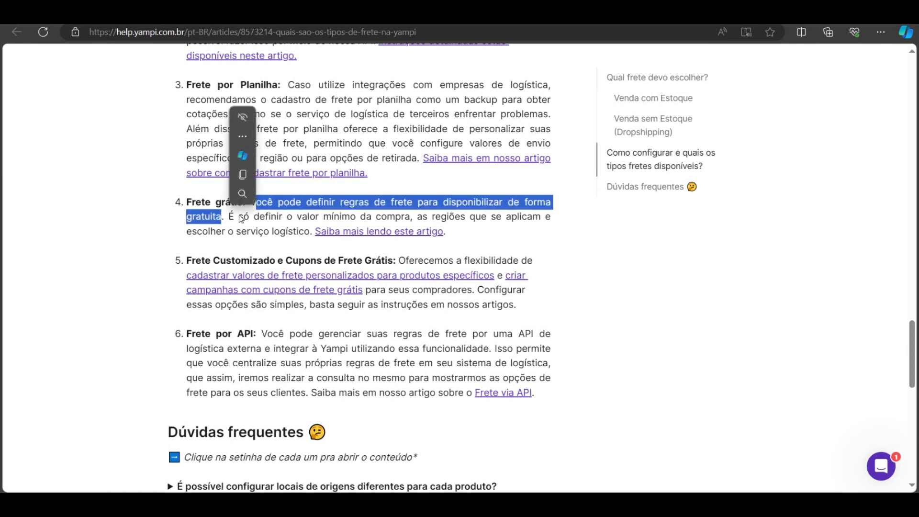
left_click(243, 221)
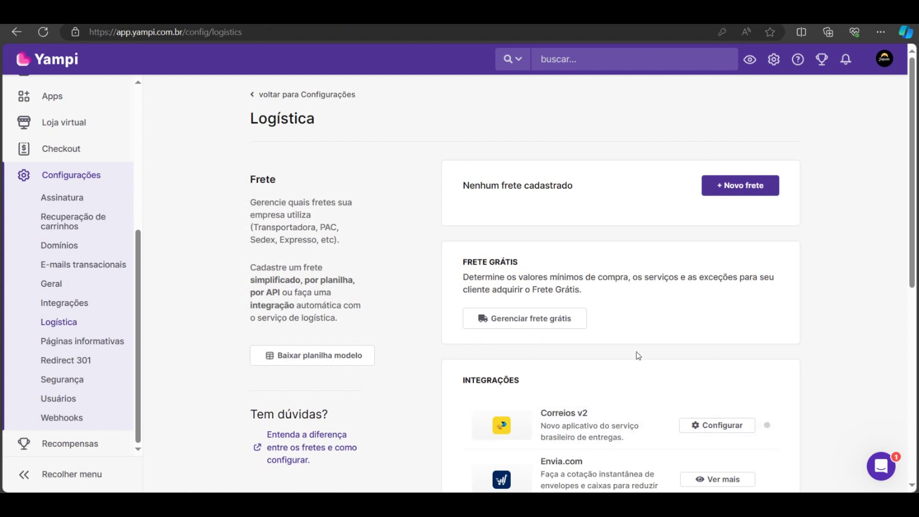
Step: Open the free shipping management page from the logistics settings and expand the Norte region
left_click_drag(460, 262, 525, 267)
left_click(518, 319)
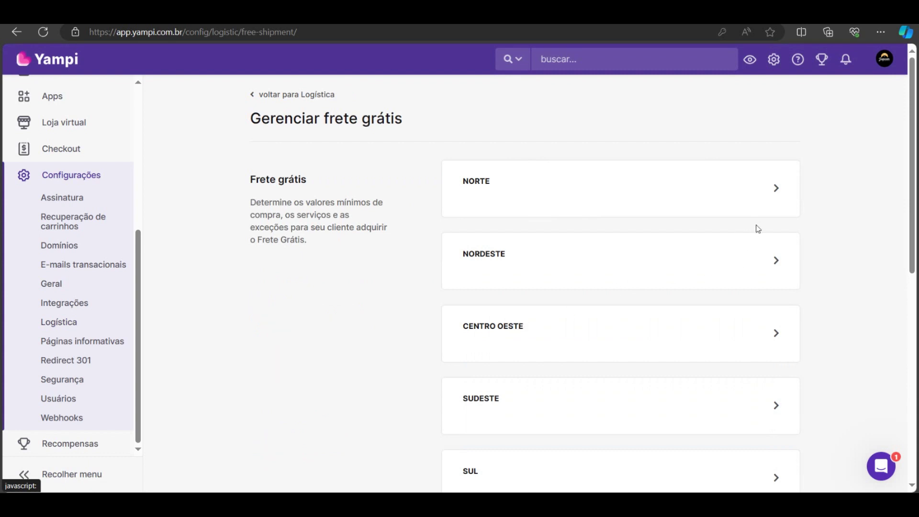
left_click(781, 201)
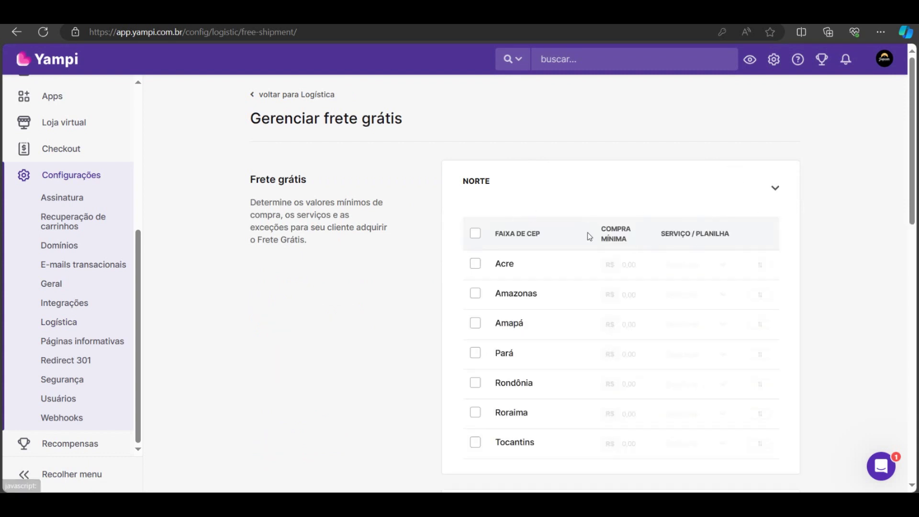
scroll(589, 236, "down", 1)
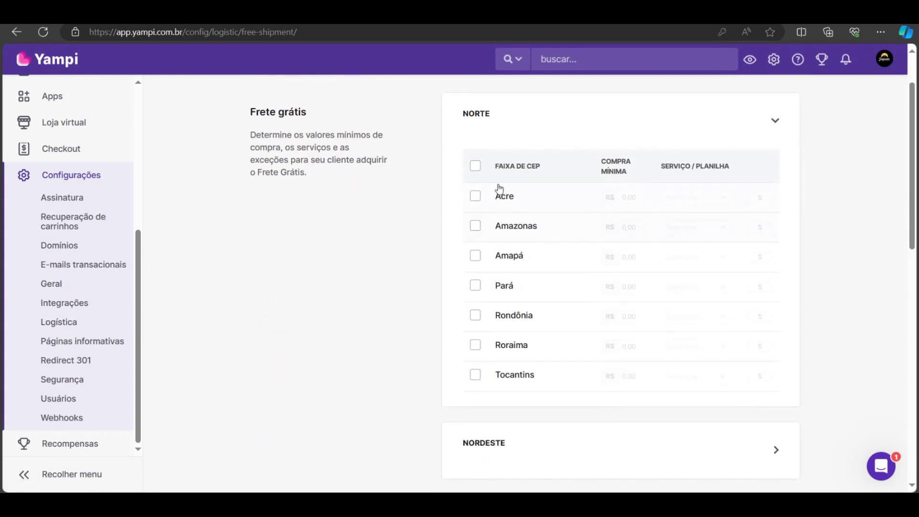
Step: Enable free shipping for Acre and set its minimum purchase to R$ 30,00
left_click(474, 197)
left_click(611, 197)
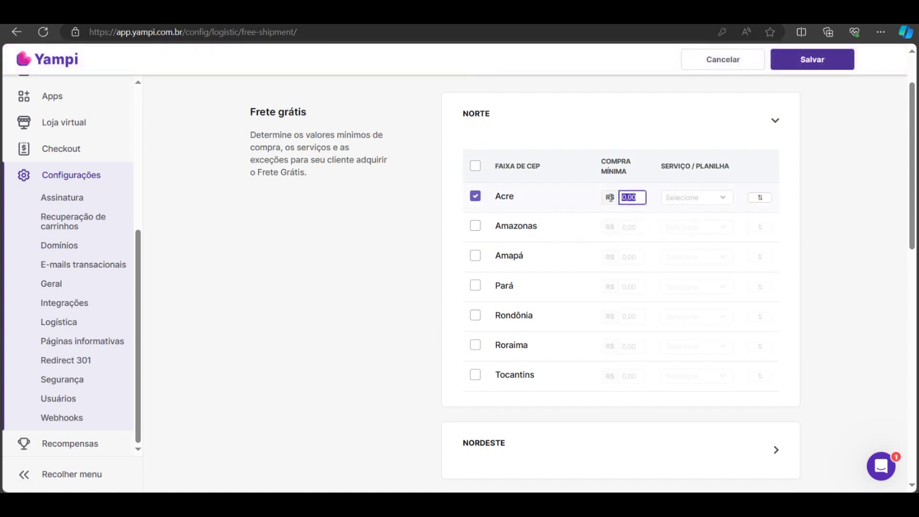
type("30,00")
left_click(609, 197)
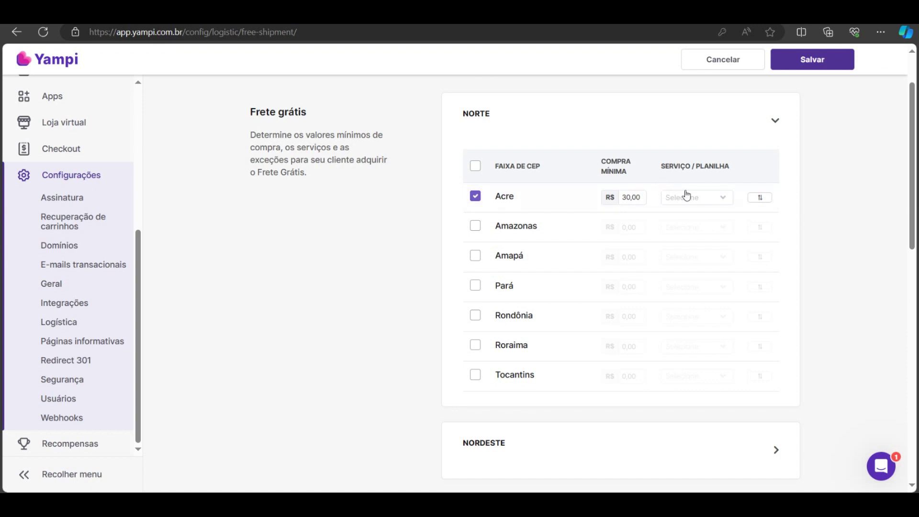
Step: Review the available shipping services for Acre and choose Loggi
left_click(700, 199)
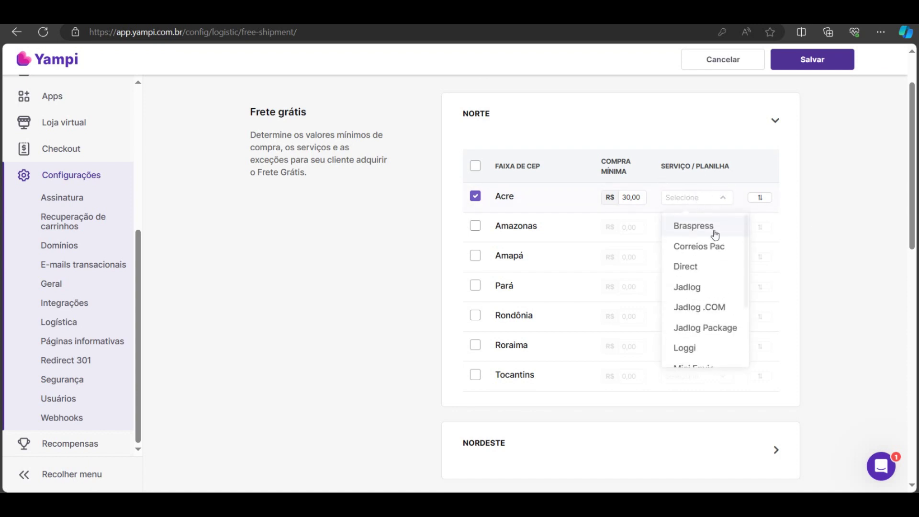
scroll(708, 244, "down", 3)
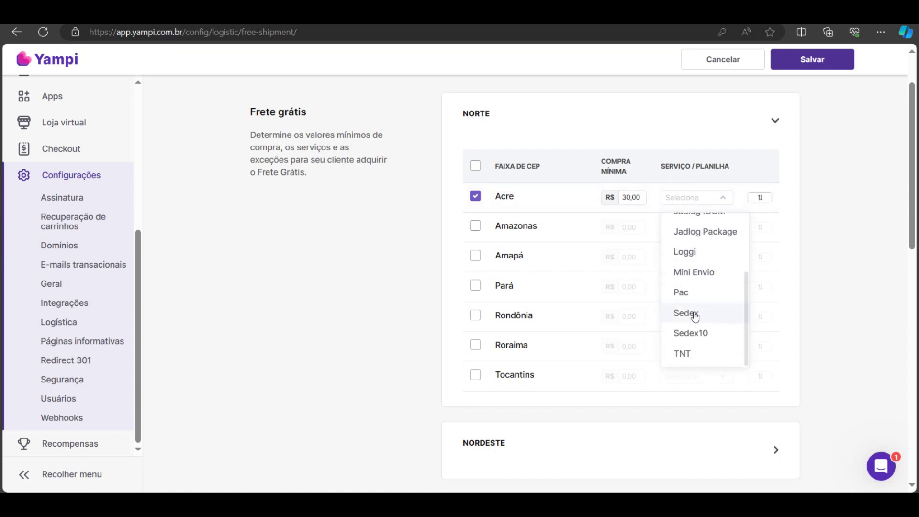
scroll(698, 332, "up", 3)
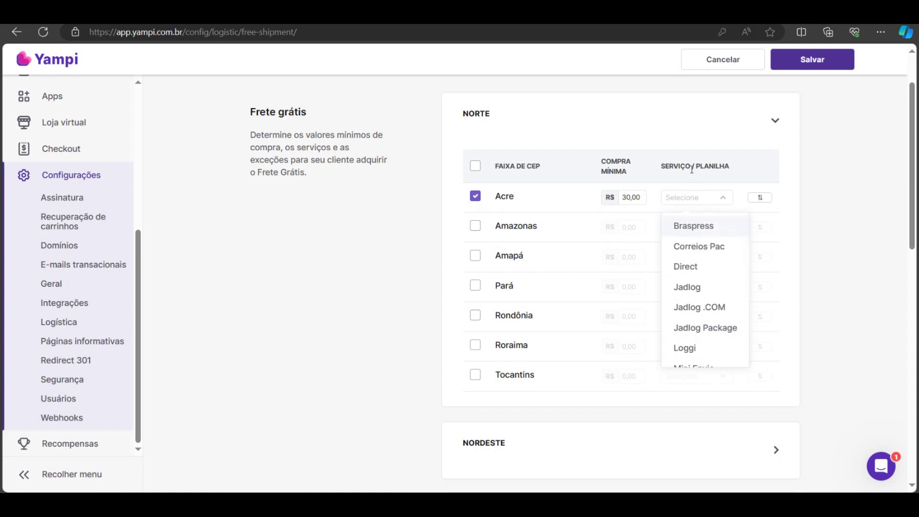
left_click_drag(692, 169, 660, 167)
left_click_drag(724, 167, 692, 169)
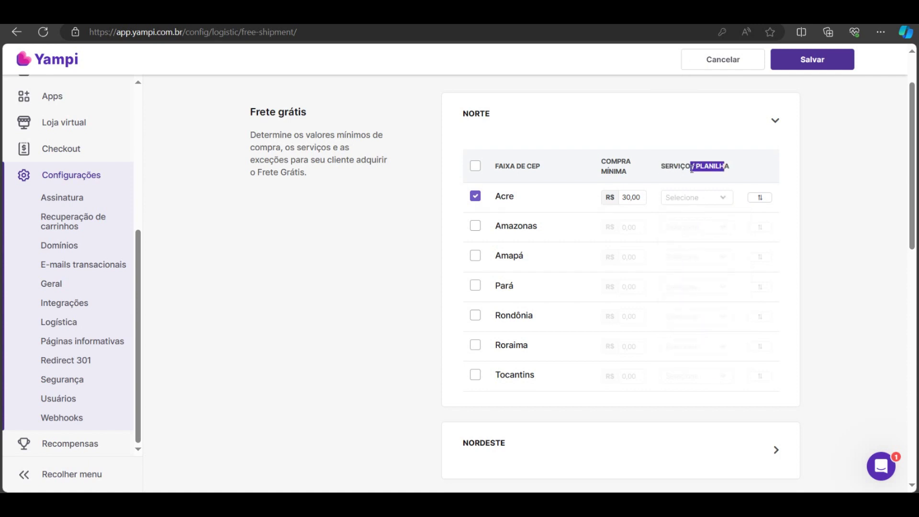
left_click(707, 200)
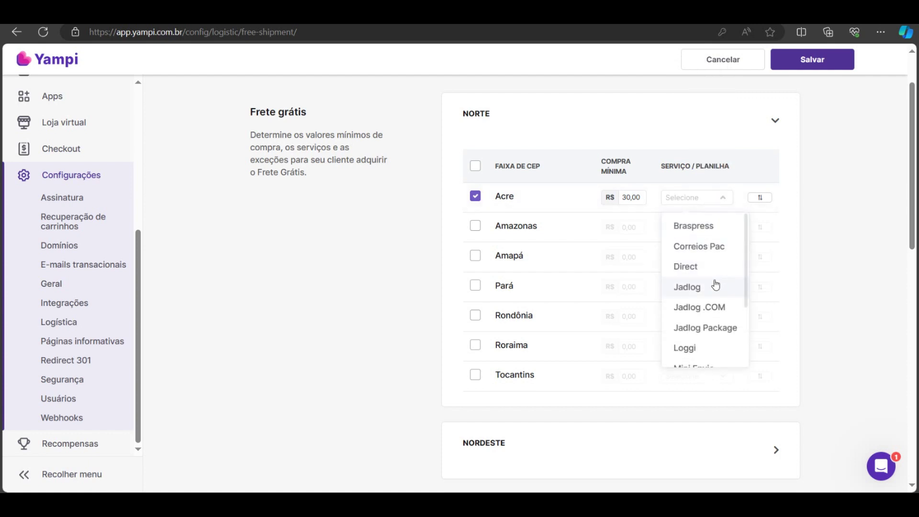
scroll(715, 287, "down", 3)
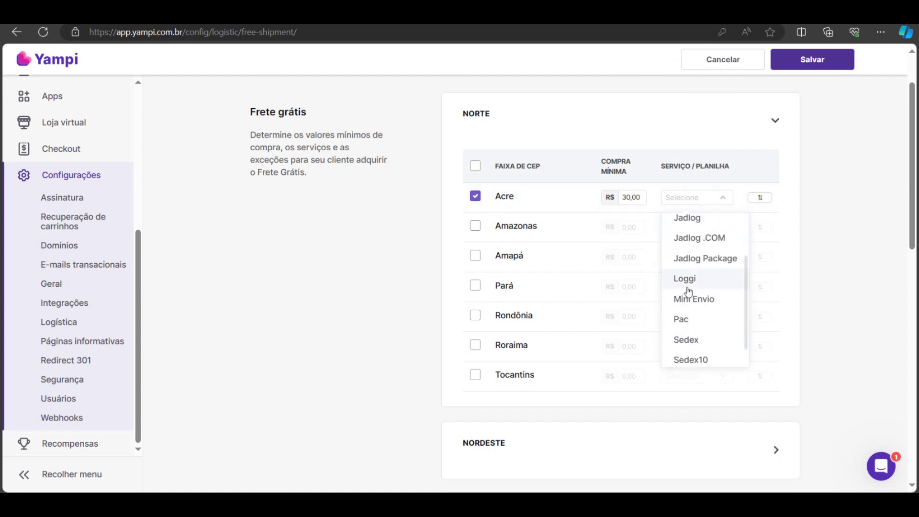
left_click(688, 282)
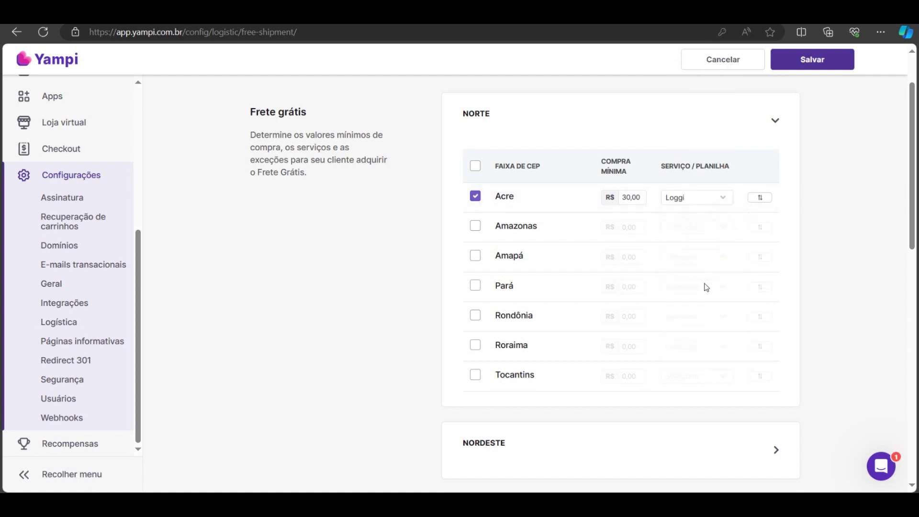
Step: Replicate Acre's minimum purchase and service to the whole Norte region, and enable Amazonas, Amapá, Pará, Rondônia, Roraima and Tocantins
left_click(763, 200)
left_click(475, 227)
left_click(475, 256)
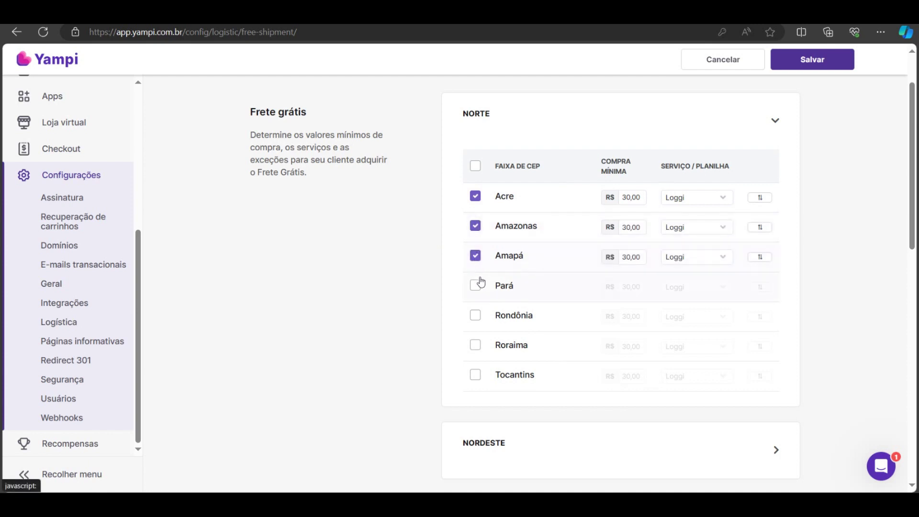
left_click(476, 286)
left_click(475, 316)
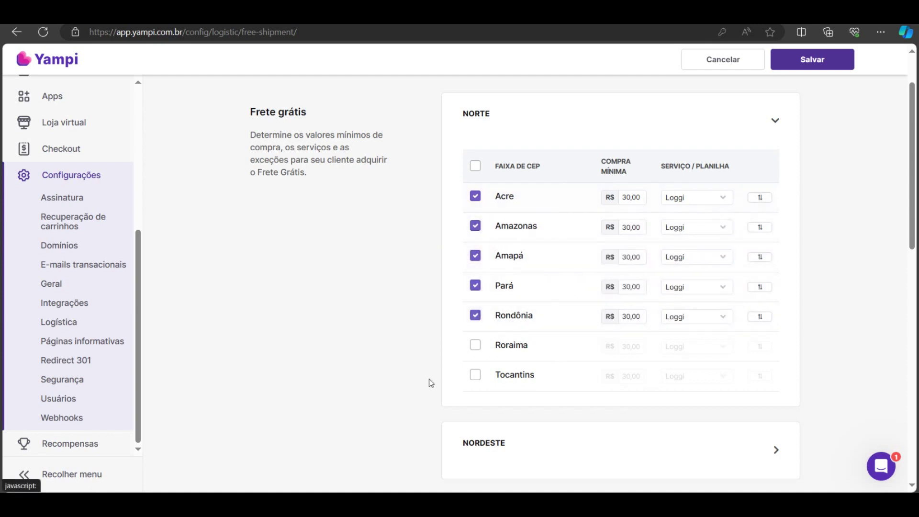
left_click(475, 345)
left_click(480, 380)
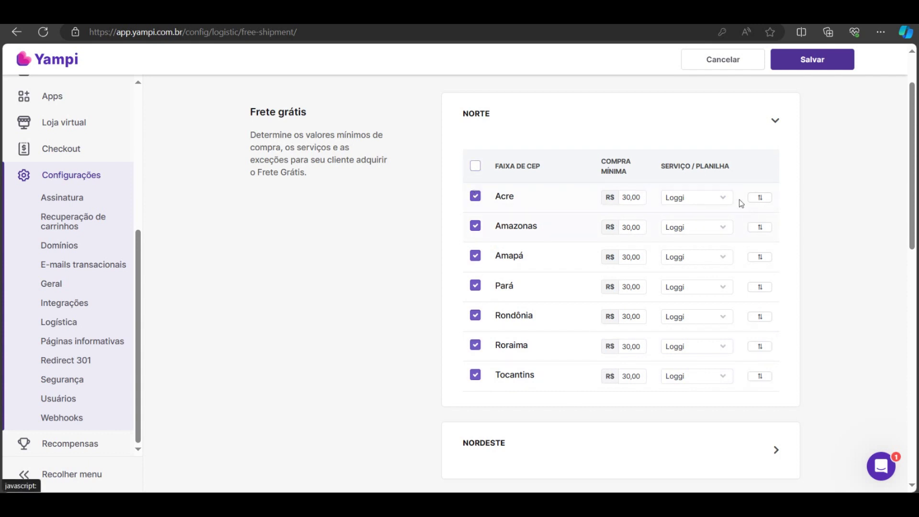
Step: Change Acre's service to Jadlog and its minimum purchase to R$ 25,00, replicating both to all Norte states
left_click(703, 203)
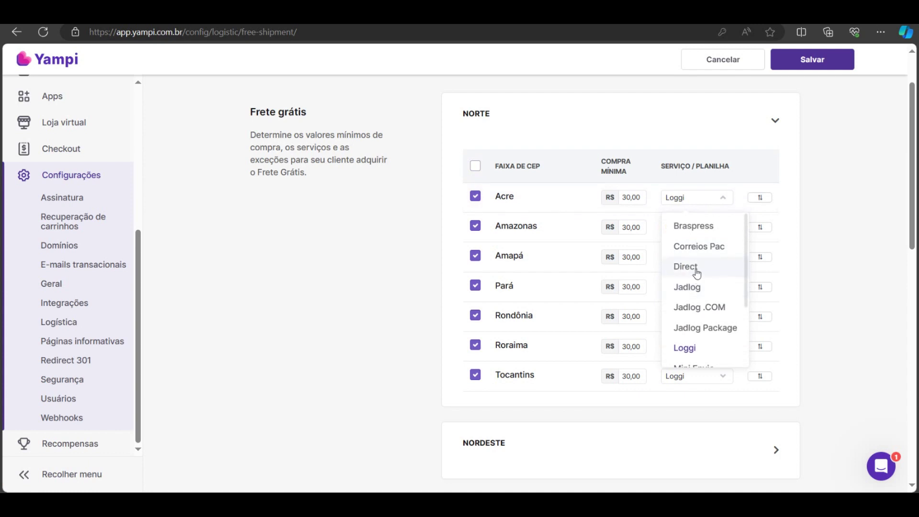
left_click(696, 291)
left_click(759, 198)
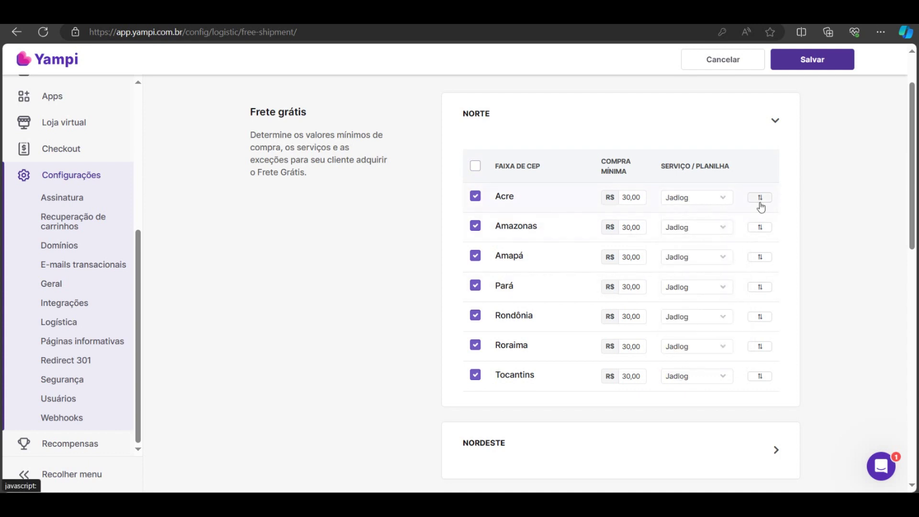
left_click_drag(631, 198, 613, 196)
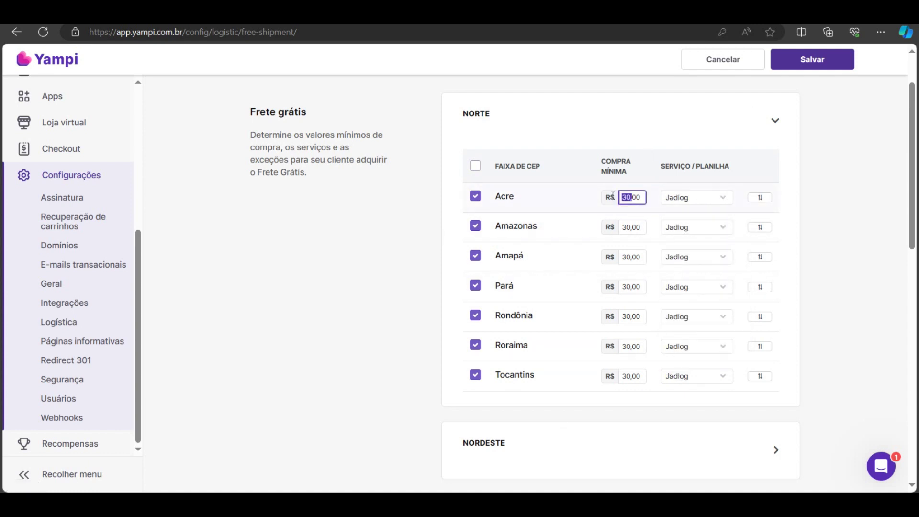
type("25")
left_click(761, 202)
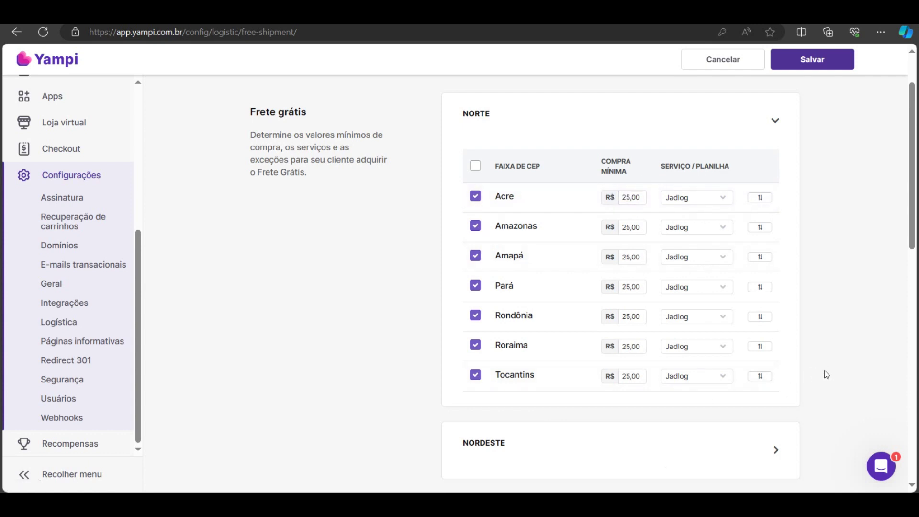
Step: Disable free shipping for all Norte states at once and collapse the region
left_click(475, 166)
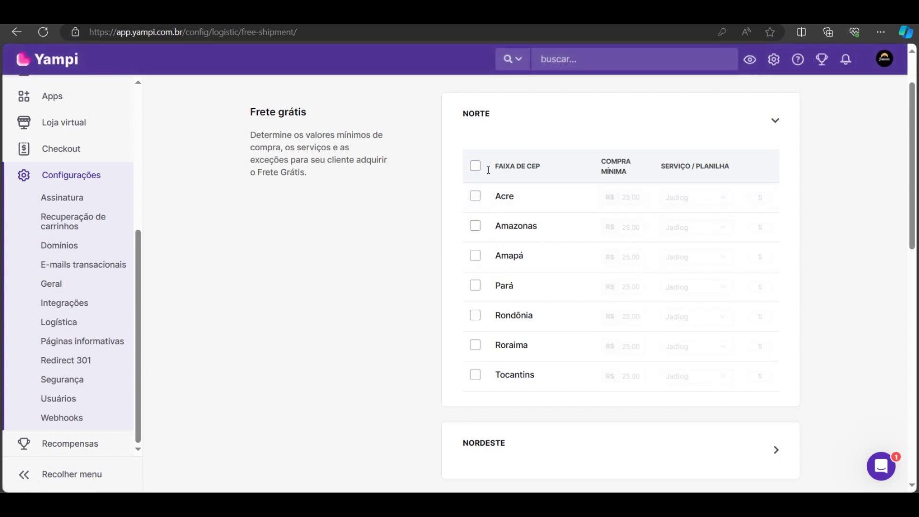
scroll(594, 353, "down", 5)
scroll(556, 283, "up", 7)
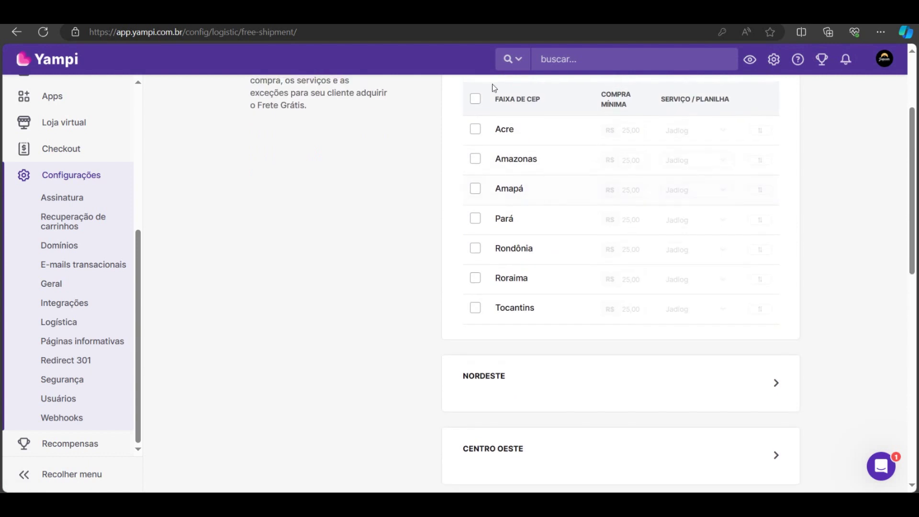
left_click(775, 186)
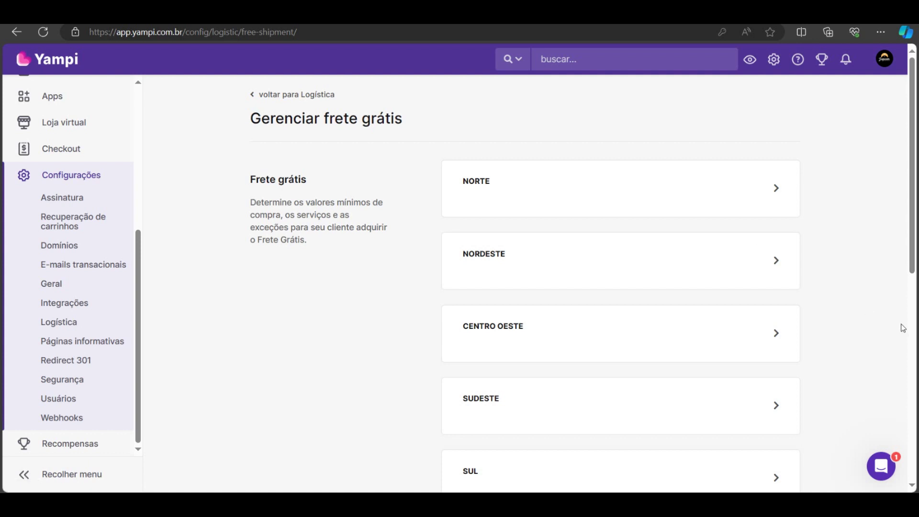
Step: Expand the free shipping exception for specific products and view the list of products that can be excluded, without adding any
scroll(866, 337, "down", 5)
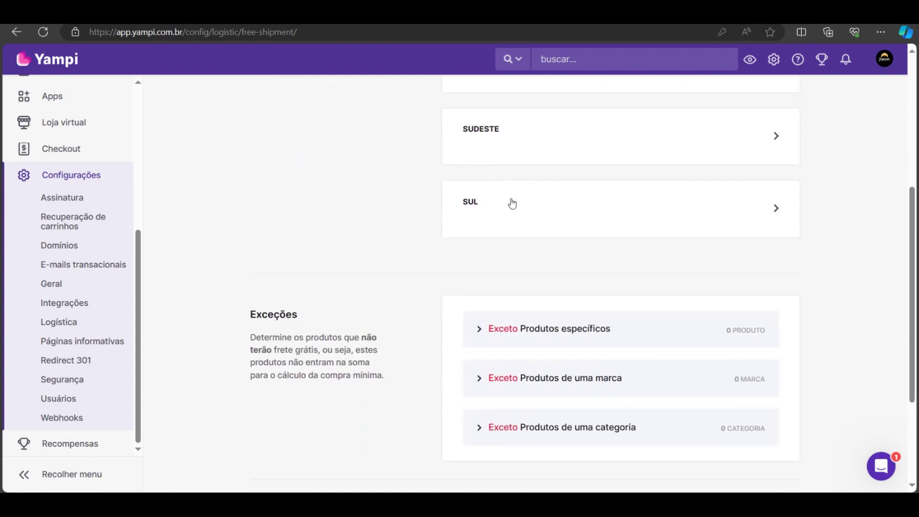
left_click(486, 338)
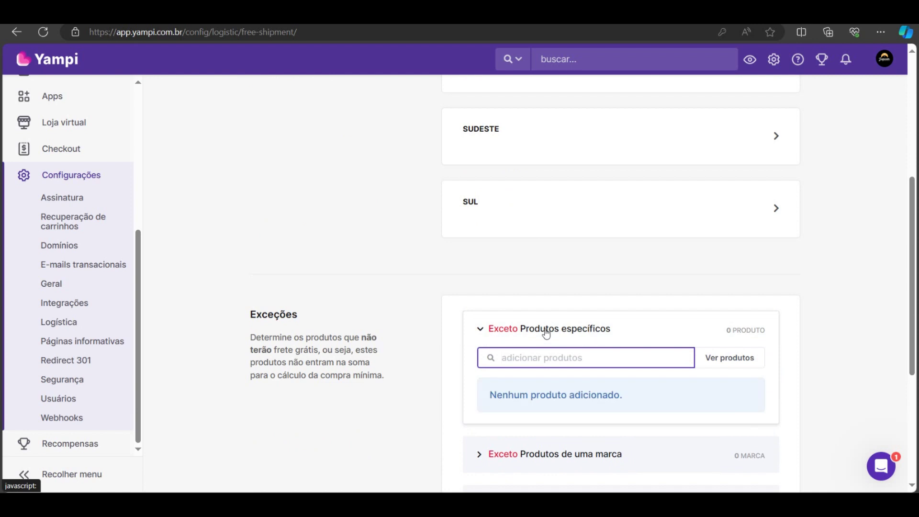
left_click(720, 360)
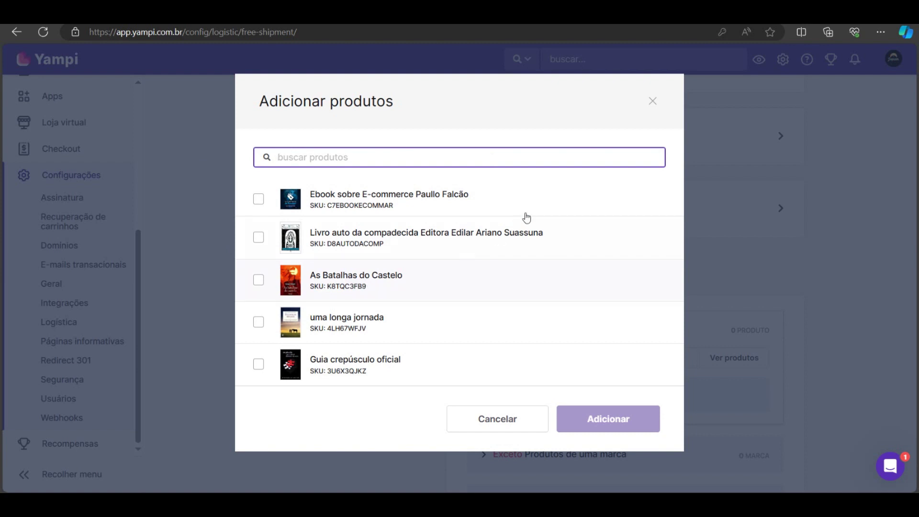
left_click(652, 101)
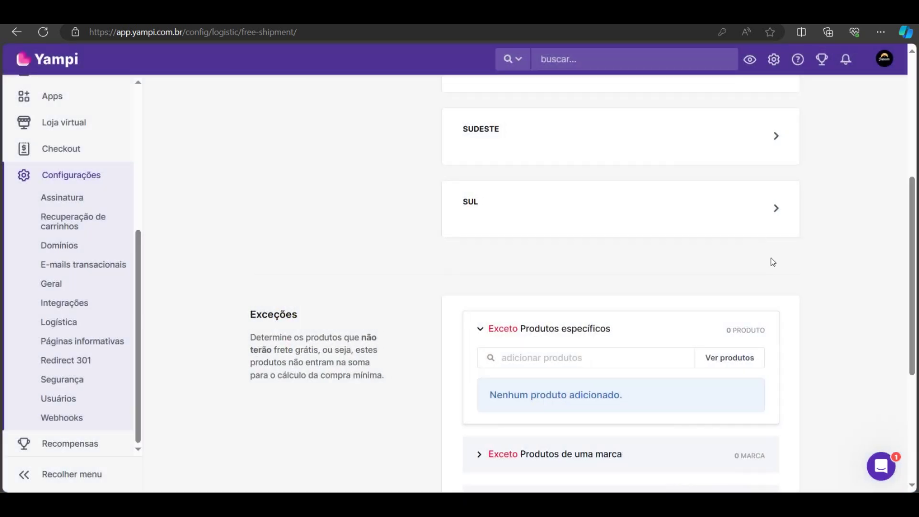
Step: Enable free shipping for Distrito Federal in the Centro Oeste region, with a minimum purchase of R$ 12,00 and the Sedex service
scroll(772, 261, "up", 4)
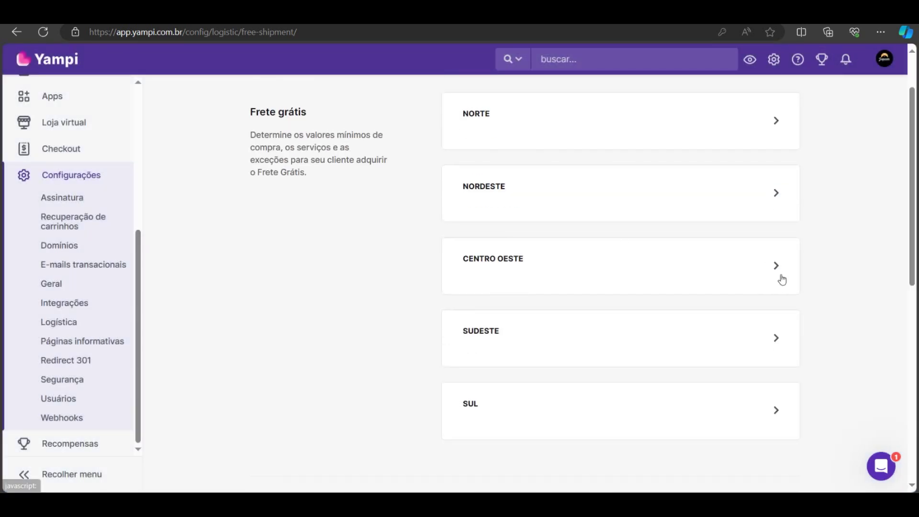
left_click(758, 264)
left_click(476, 344)
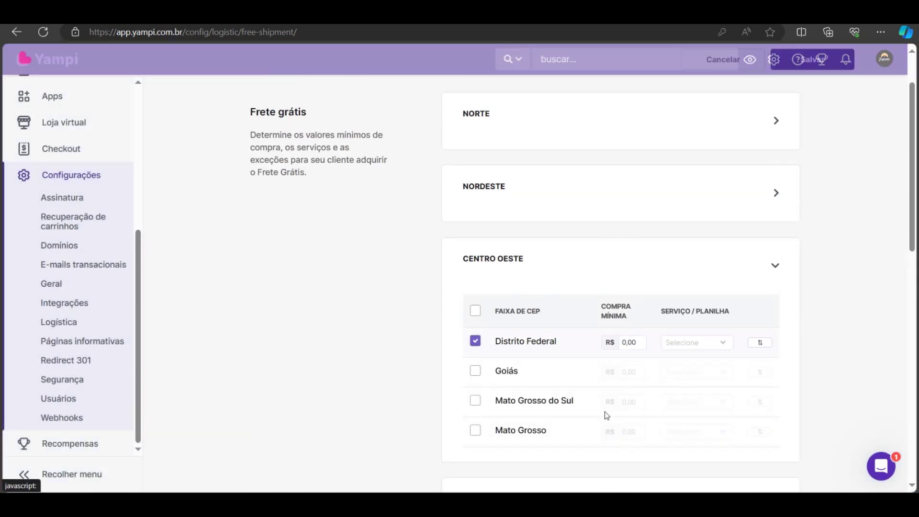
double_click(641, 342)
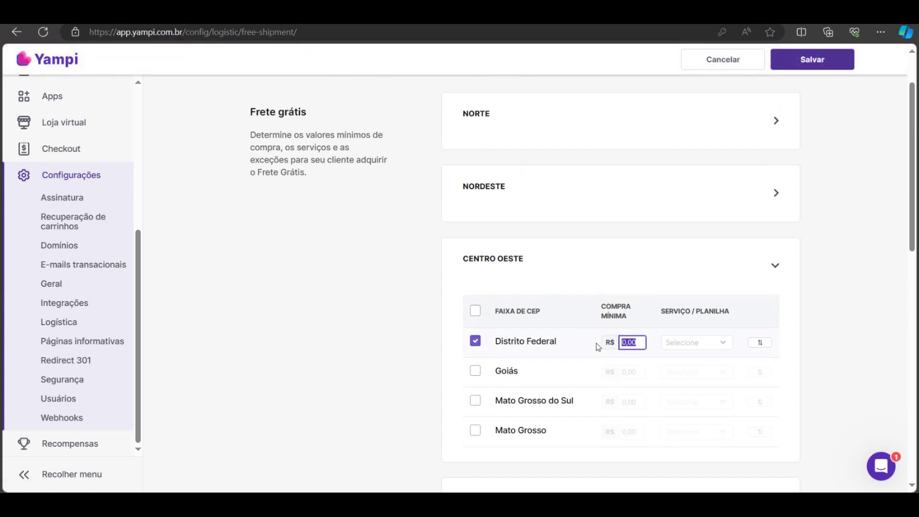
type("30")
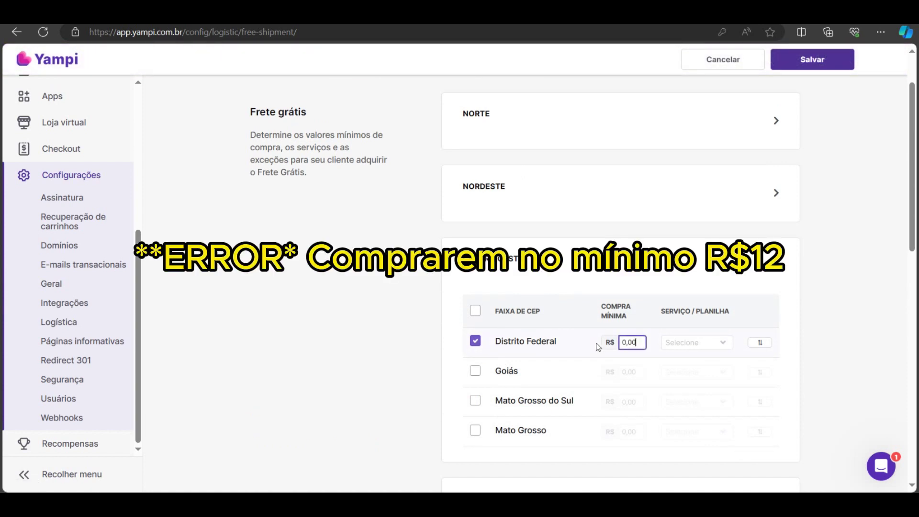
type("12")
type("00")
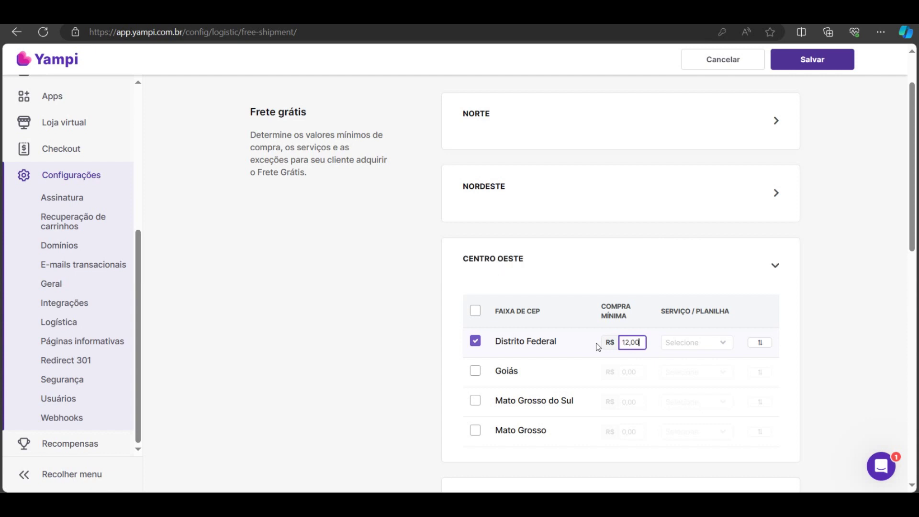
left_click(702, 348)
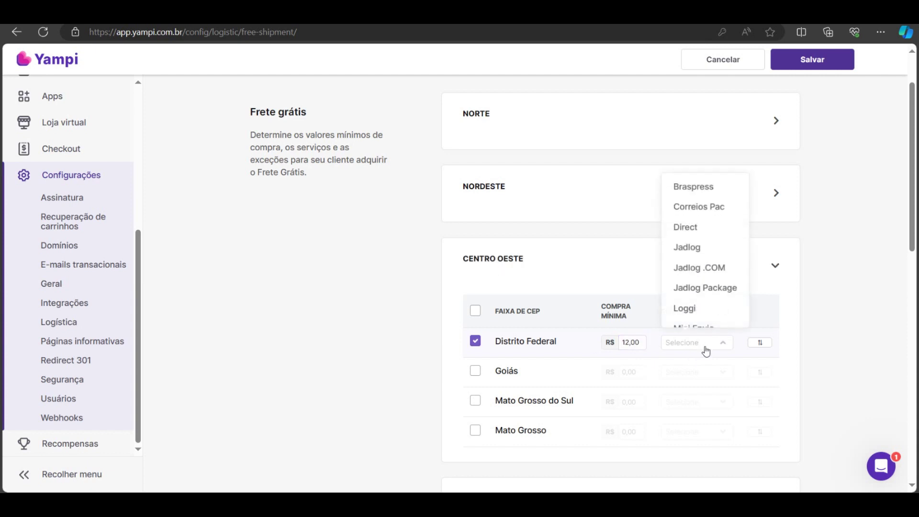
scroll(708, 275, "down", 2)
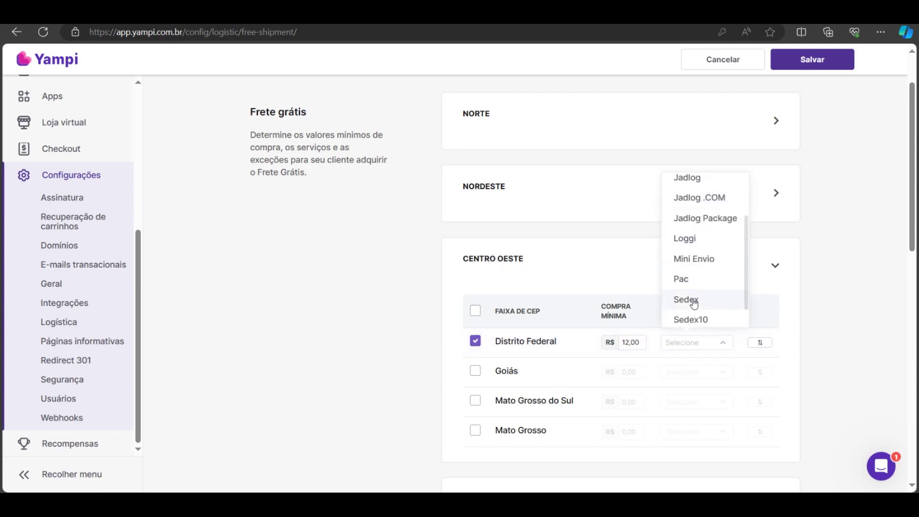
left_click(691, 301)
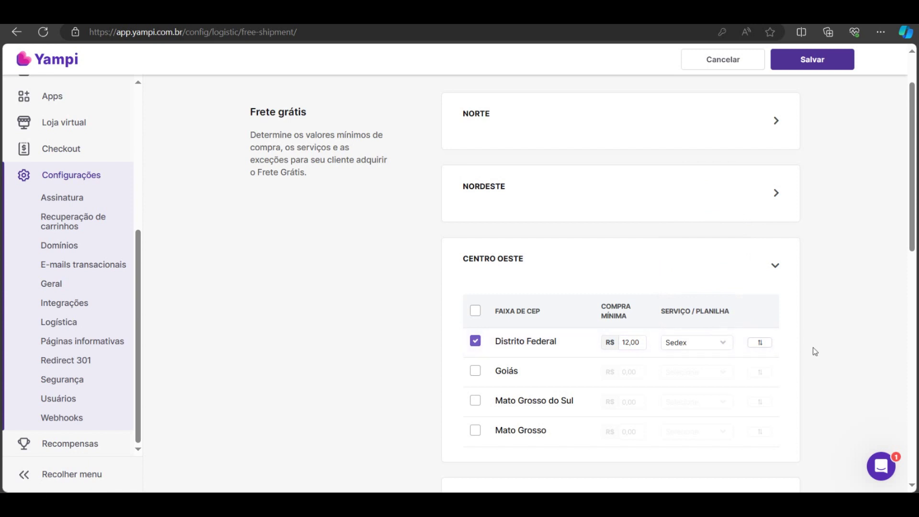
Step: Exclude the products "Ebook sobre E-commerce", "Livro auto da compadecida", "uma longa jornada" and "Guia crepúsculo oficial" from free shipping
scroll(828, 350, "down", 8)
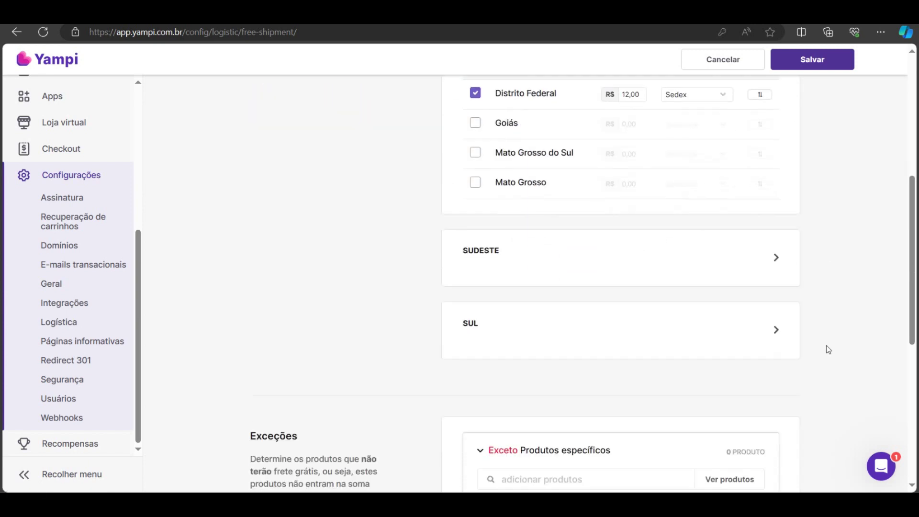
left_click(741, 327)
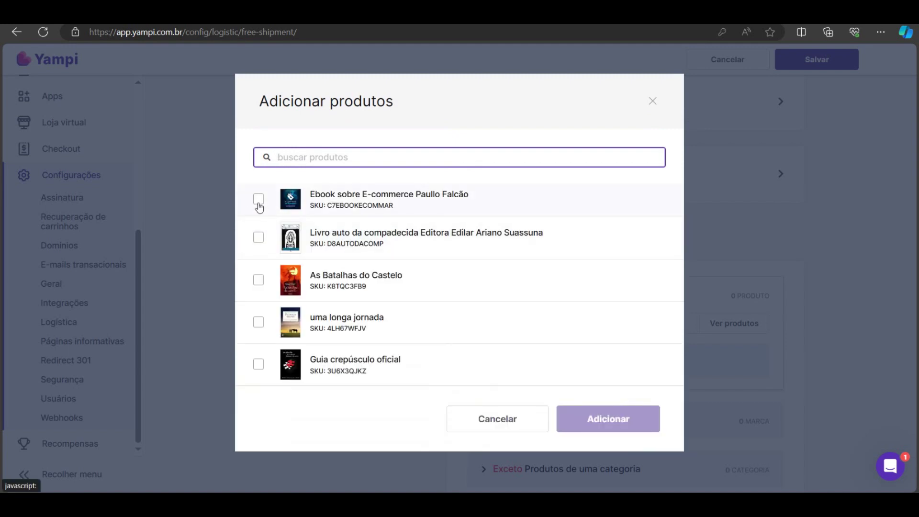
left_click(259, 199)
left_click(258, 237)
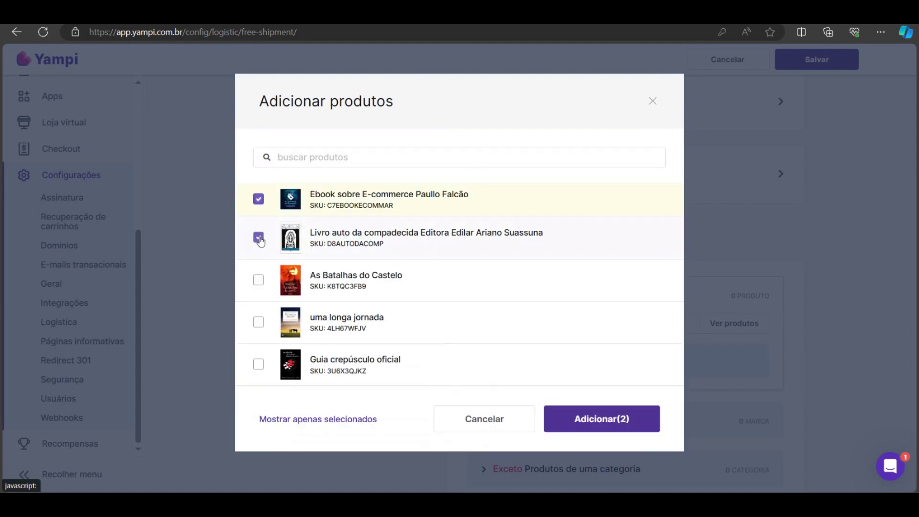
left_click(259, 321)
left_click(259, 370)
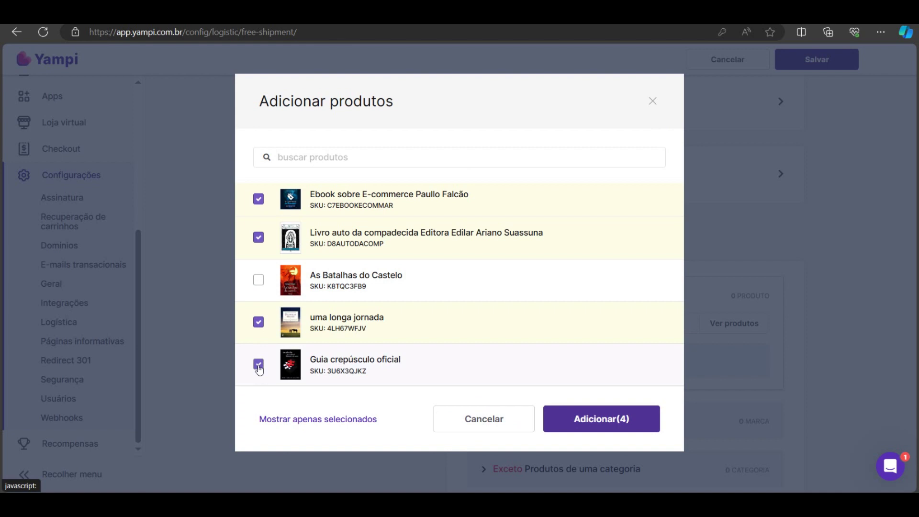
left_click(602, 419)
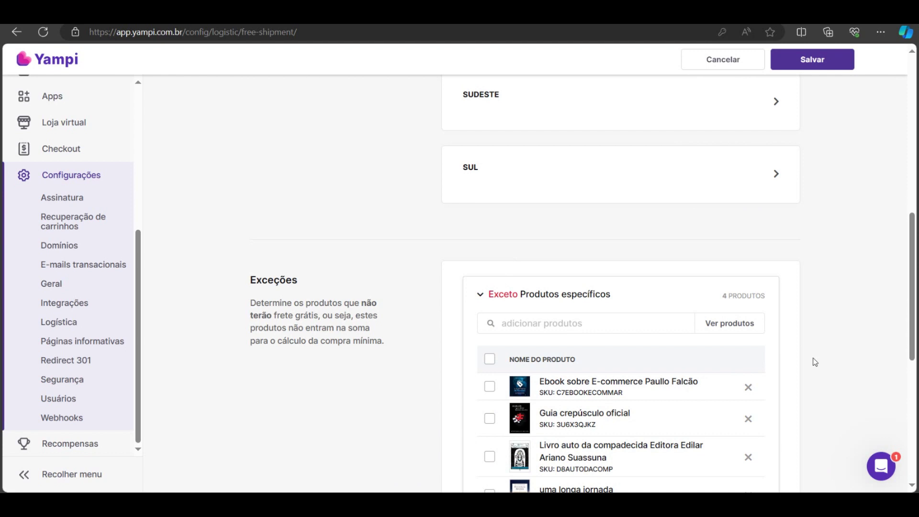
Step: Review the Distrito Federal rule and the specific product exceptions, and view the products still available to exclude without adding any
scroll(745, 217, "up", 4)
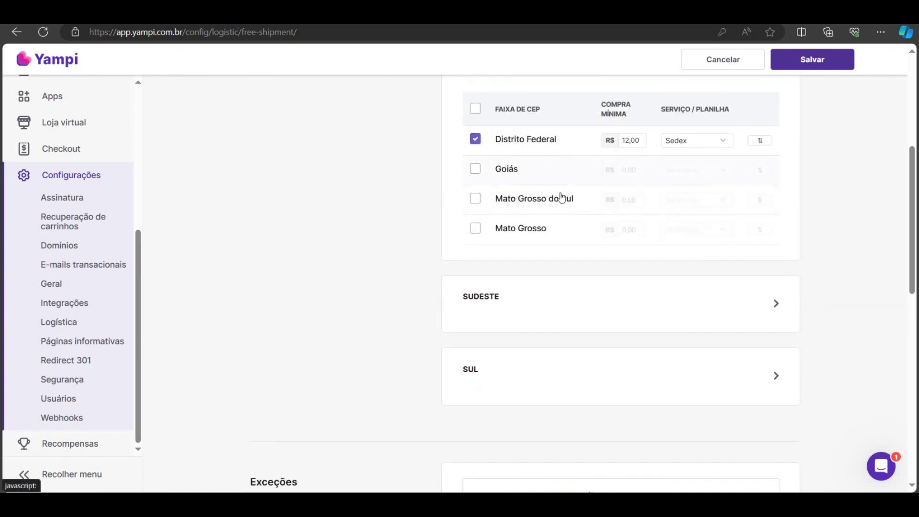
scroll(610, 196, "up", 3)
scroll(612, 197, "up", 2)
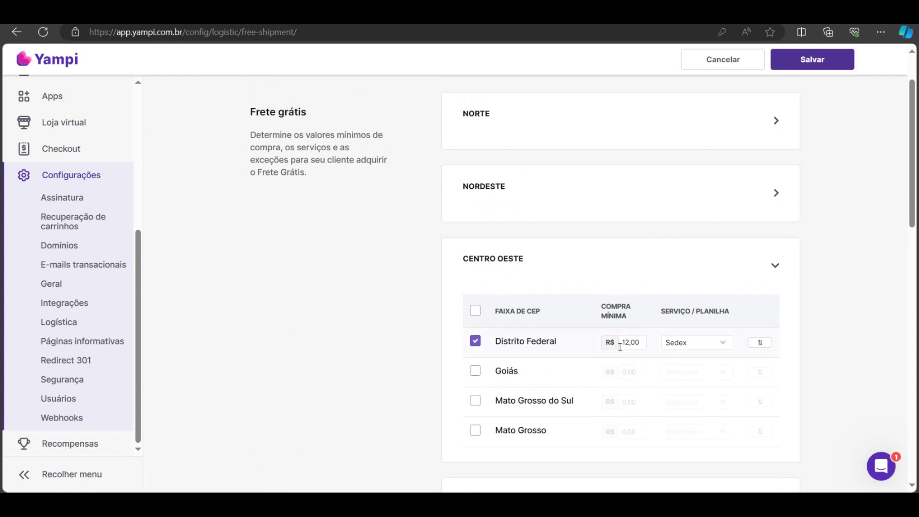
scroll(812, 128, "up", 2)
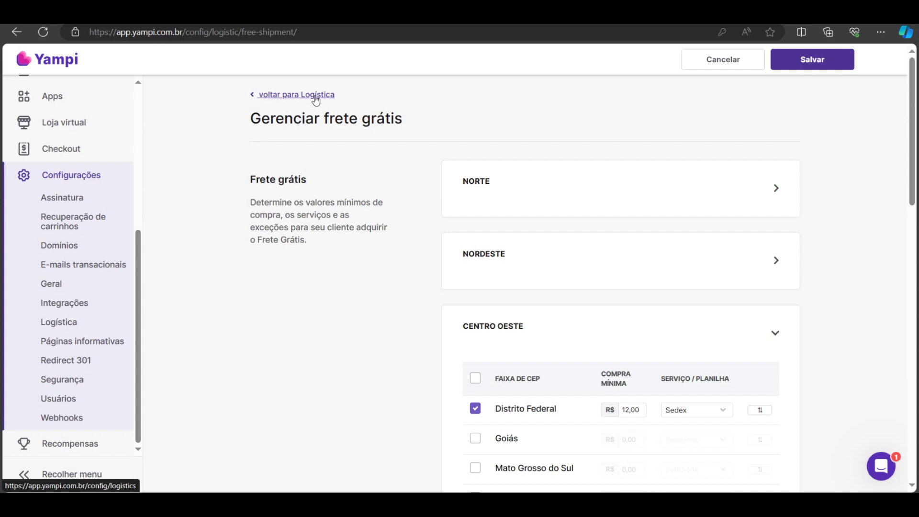
scroll(816, 322, "down", 12)
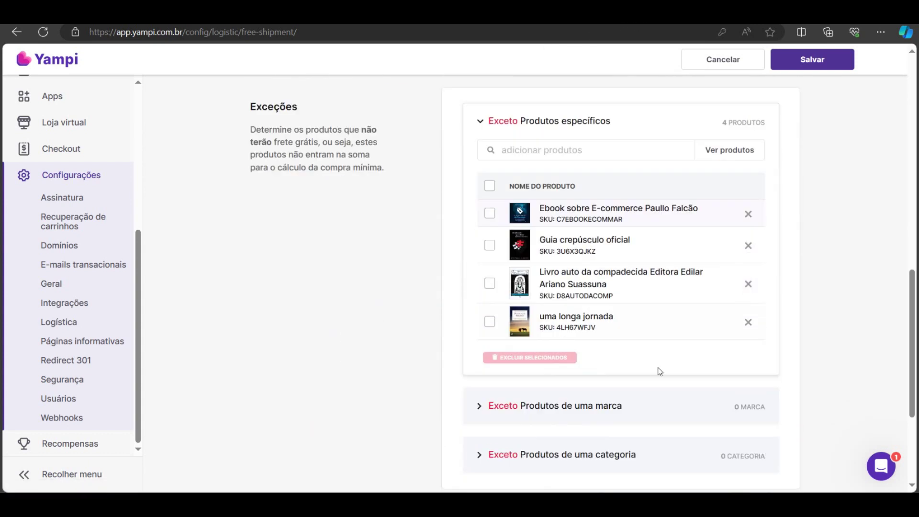
left_click(718, 123)
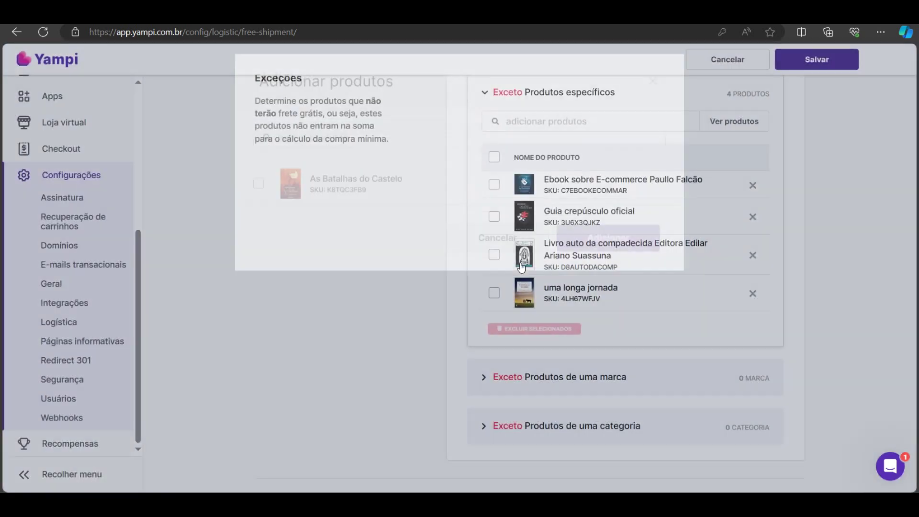
left_click(522, 262)
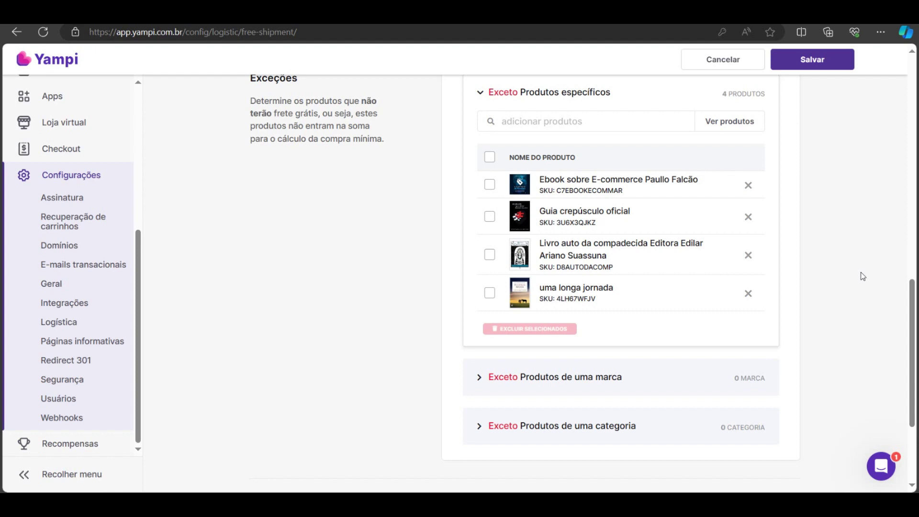
Step: Examine Distrito Federal's minimum purchase and service alongside the Exceções note on products that do not get free shipping
scroll(862, 276, "up", 10)
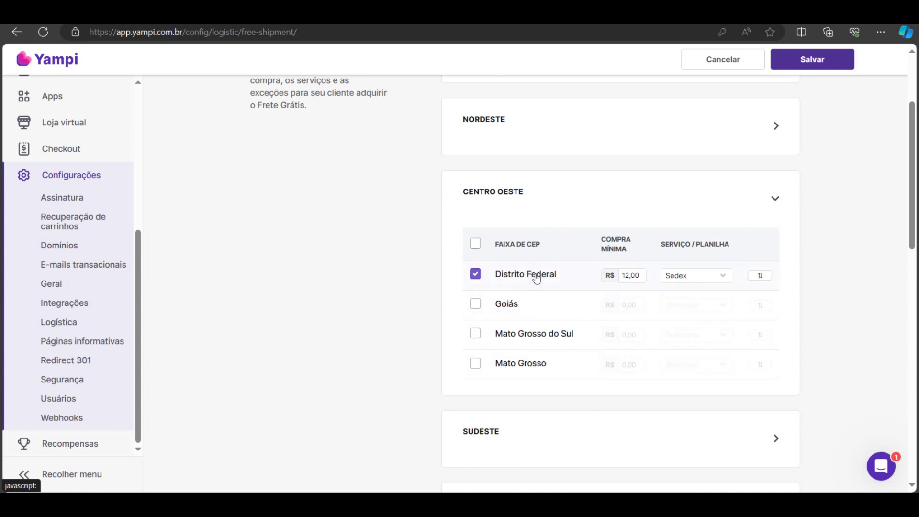
left_click(639, 275)
double_click(639, 275)
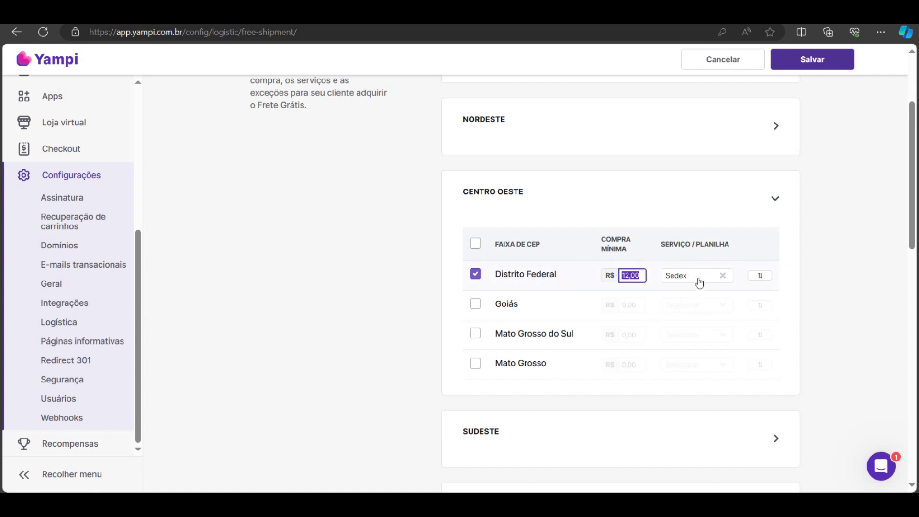
left_click(855, 283)
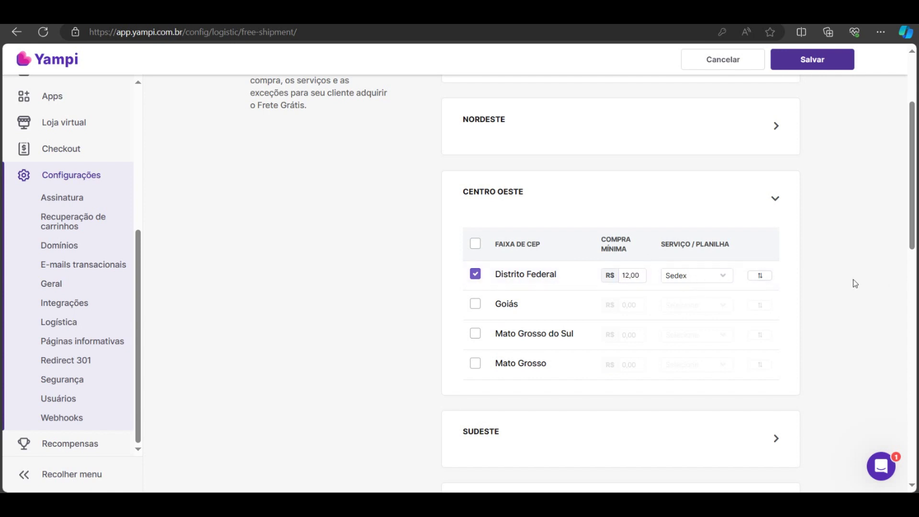
scroll(853, 280, "down", 7)
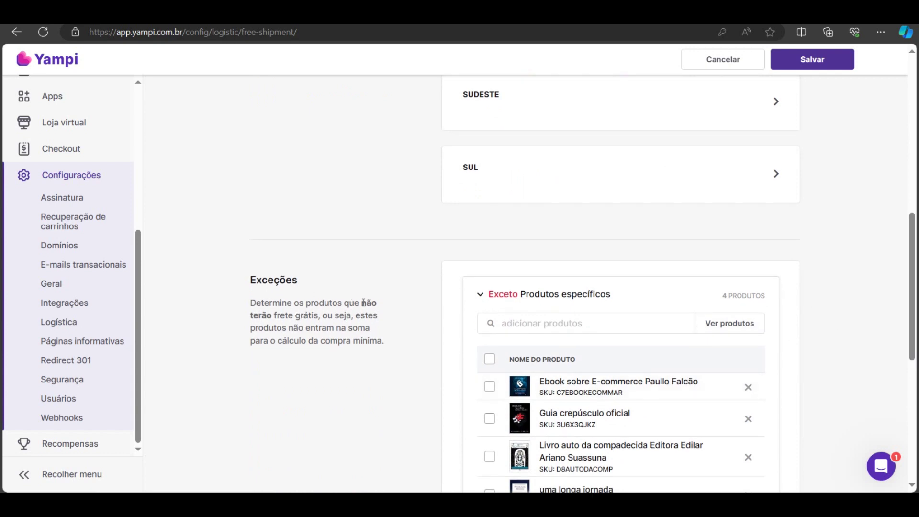
left_click_drag(362, 303, 293, 320)
scroll(452, 230, "up", 7)
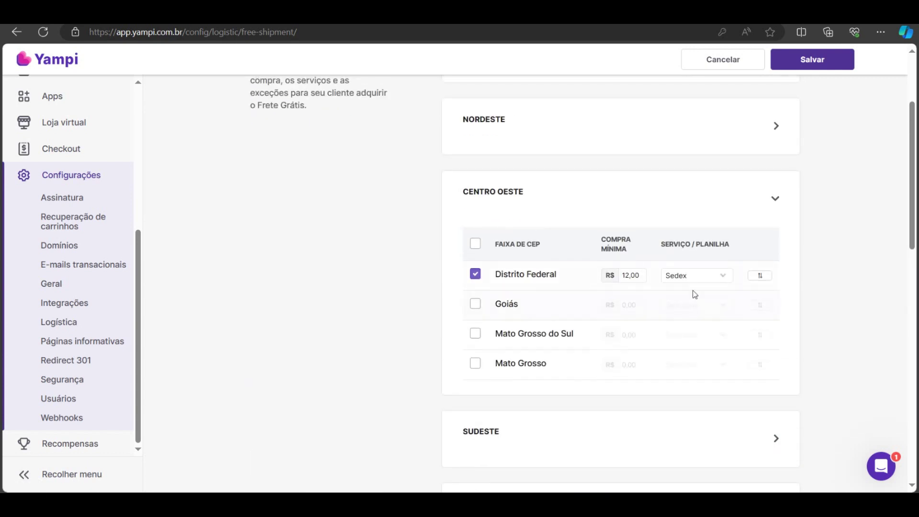
Step: Compare Distrito Federal's minimum purchase value with the list of specific products excluded from free shipping
left_click(640, 276)
left_click_drag(641, 275, 621, 276)
left_click(822, 336)
scroll(685, 289, "down", 8)
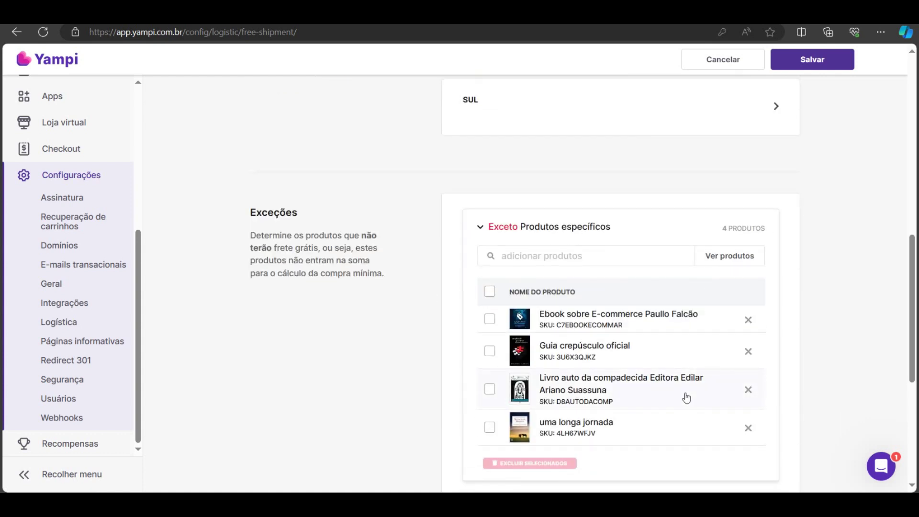
scroll(686, 397, "up", 5)
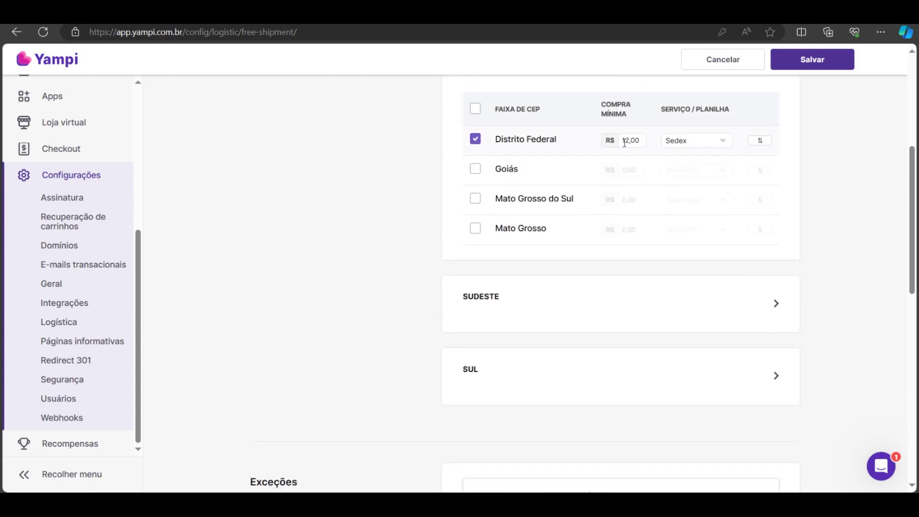
left_click(643, 141)
left_click_drag(644, 141, 620, 141)
scroll(610, 220, "up", 3)
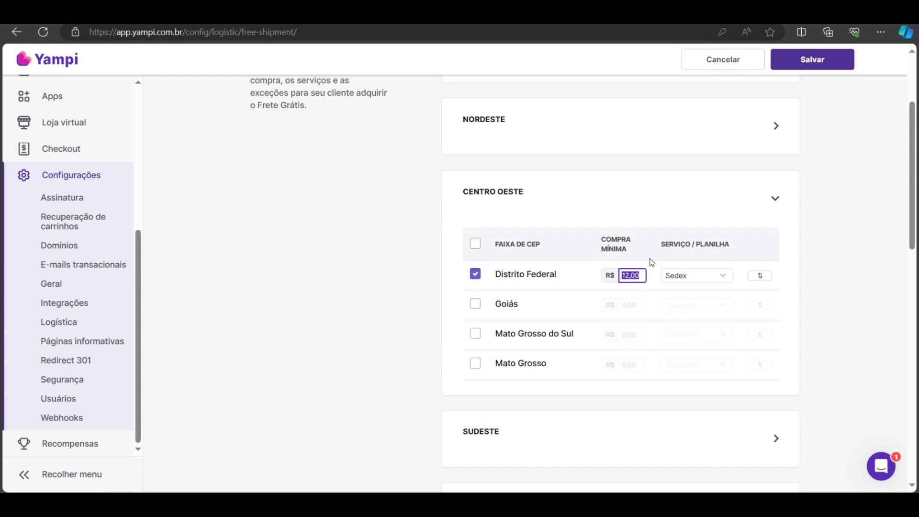
scroll(804, 396, "down", 8)
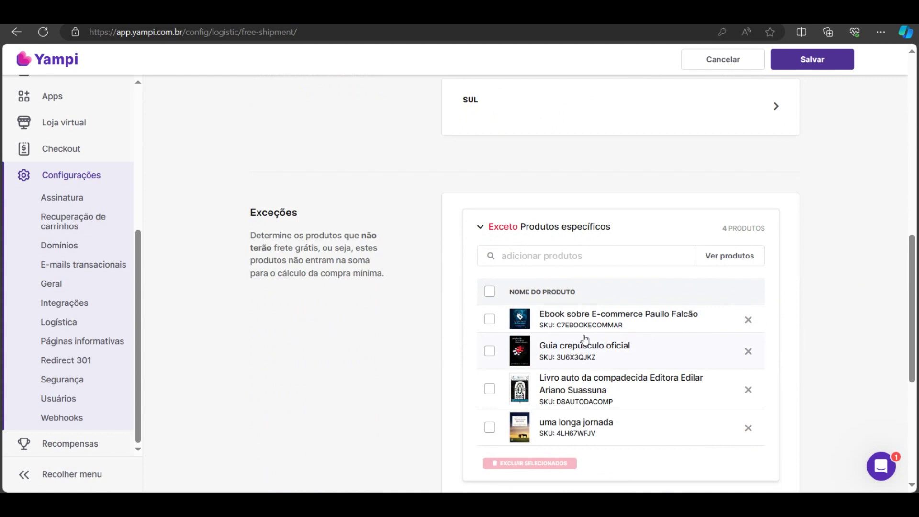
scroll(584, 338, "up", 8)
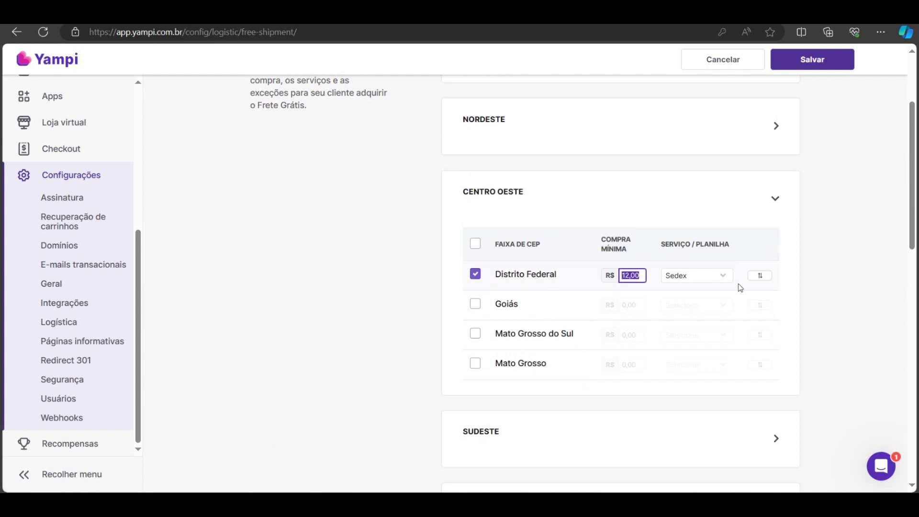
left_click(837, 307)
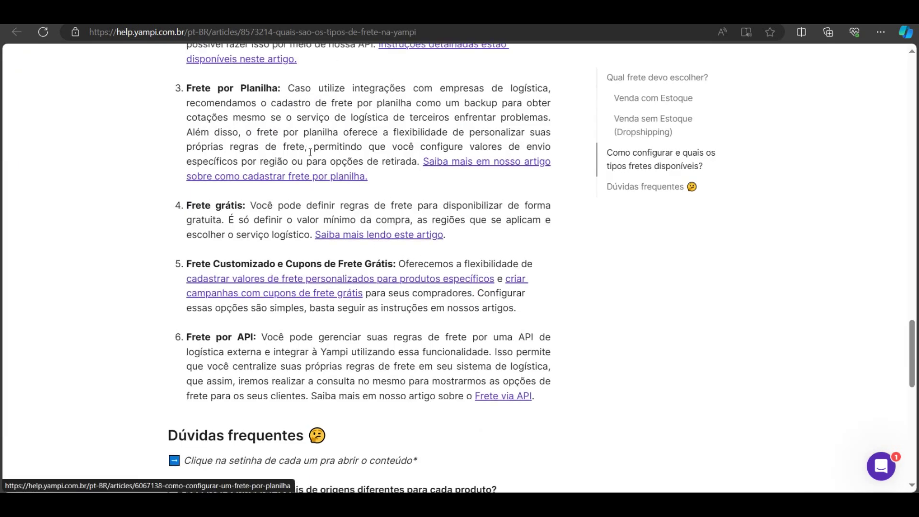
Step: Switch to the Yampi help article on shipping types and read the Frete por Planilha and Frete por API entries
scroll(380, 239, "up", 3)
left_click_drag(211, 221, 256, 225)
scroll(256, 225, "down", 3)
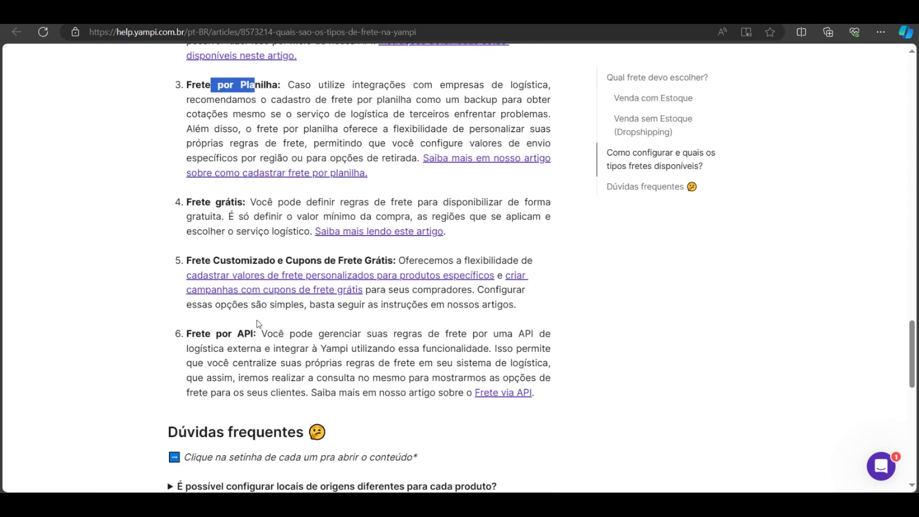
left_click_drag(205, 334, 267, 335)
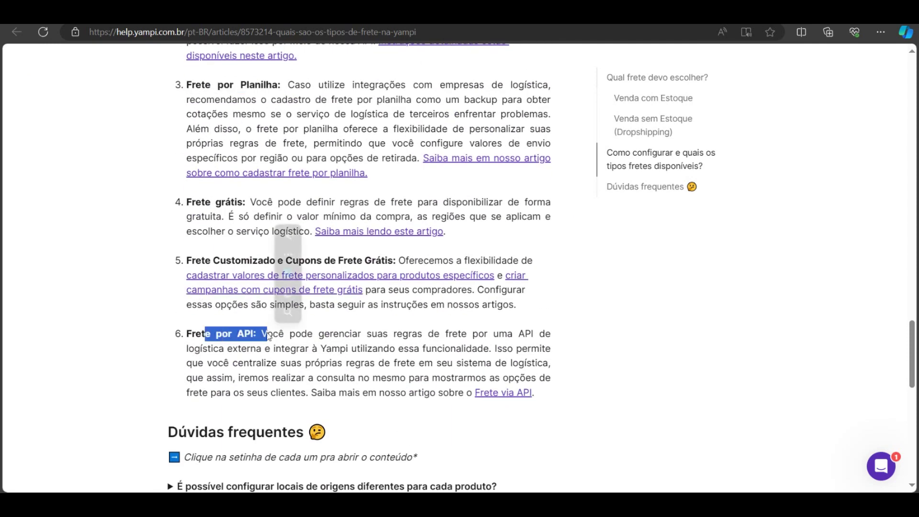
left_click(322, 357)
Step: Return to the store's free shipping management page and go back from it to the Logística settings
scroll(381, 373, "up", 3)
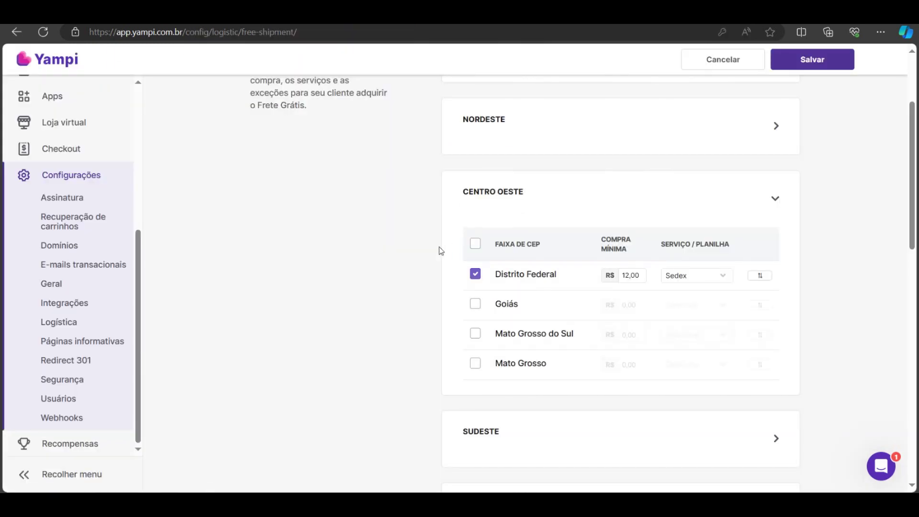
scroll(440, 250, "up", 3)
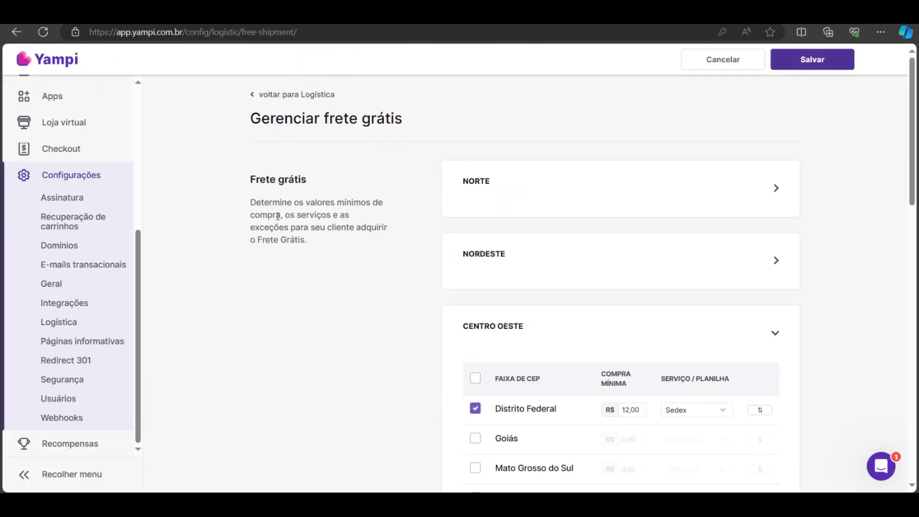
left_click(273, 95)
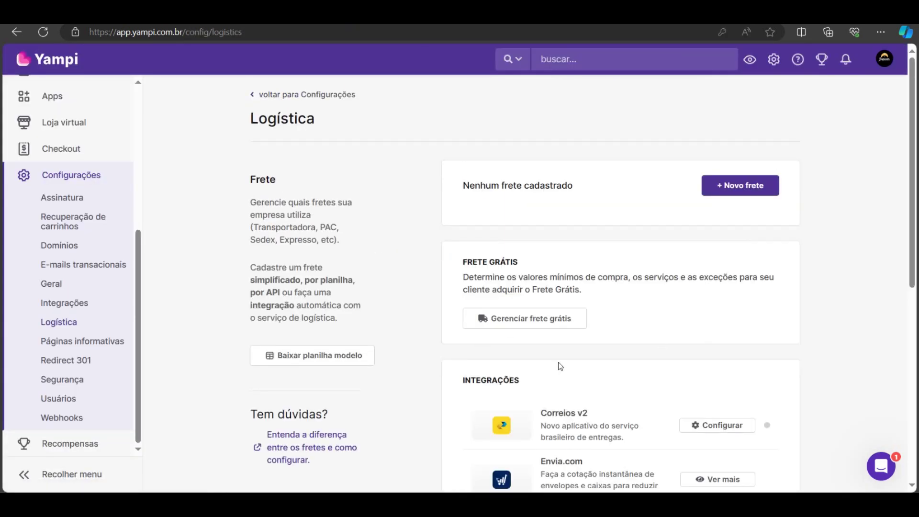
Step: Start a new freight of the Planilha type from the Logística settings
scroll(526, 361, "down", 3)
scroll(341, 262, "up", 2)
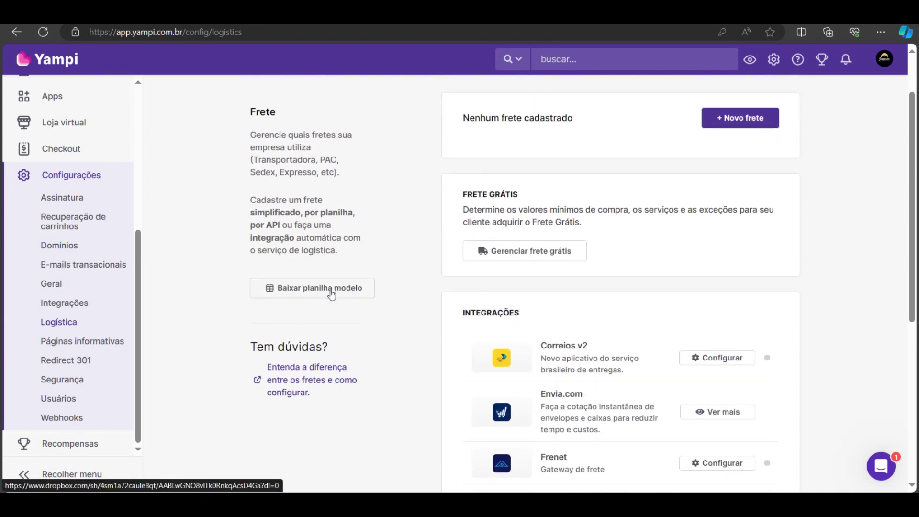
left_click(722, 119)
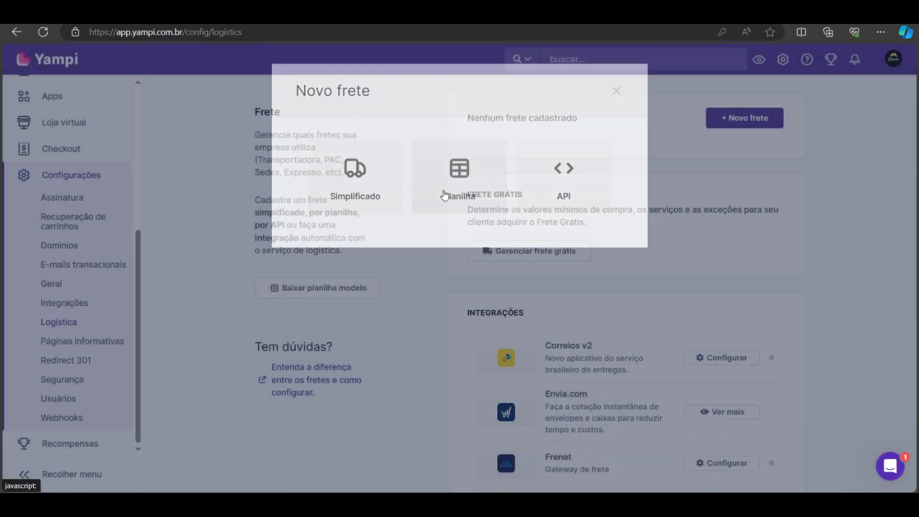
left_click(445, 195)
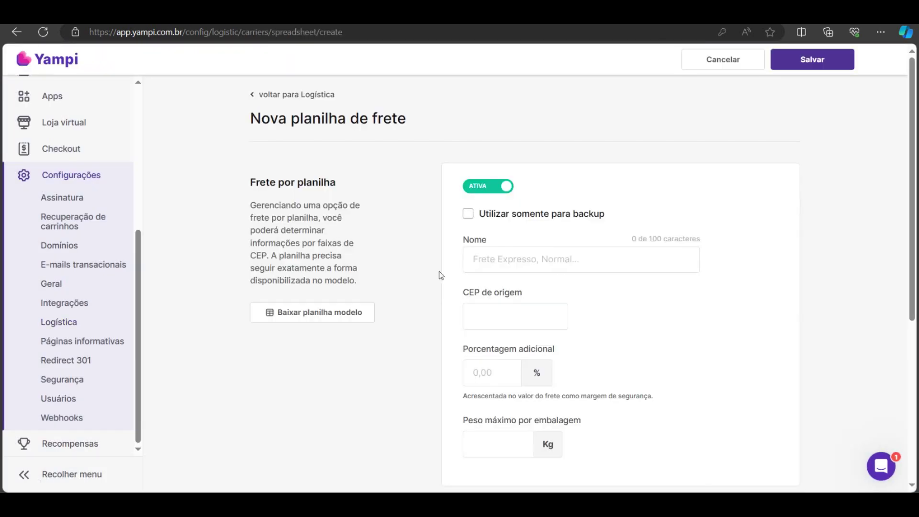
Step: Try the backup-only option on the new freight spreadsheet, clear it again and review the rest of the form
left_click(467, 215)
left_click(470, 216)
scroll(785, 272, "down", 5)
scroll(788, 276, "up", 5)
Step: Switch to the Yampi help article on shipping types and read the Frete por Planilha entry's advice on using it as a backup
key("ctrl+Tab")
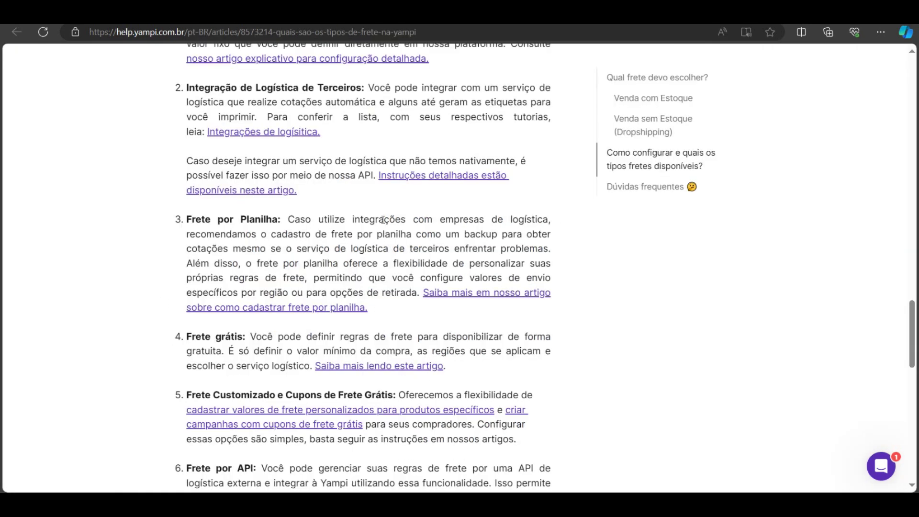
left_click_drag(287, 219, 546, 229)
left_click(216, 231)
left_click_drag(216, 231, 576, 254)
left_click(575, 265)
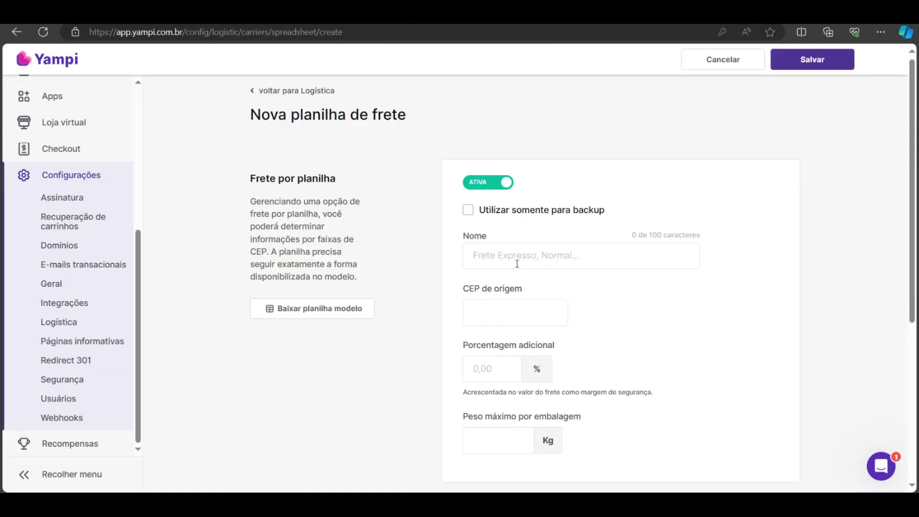
Step: Return to the Nova planilha de frete form, review its fields and go back to the Logística settings
scroll(538, 253, "down", 5)
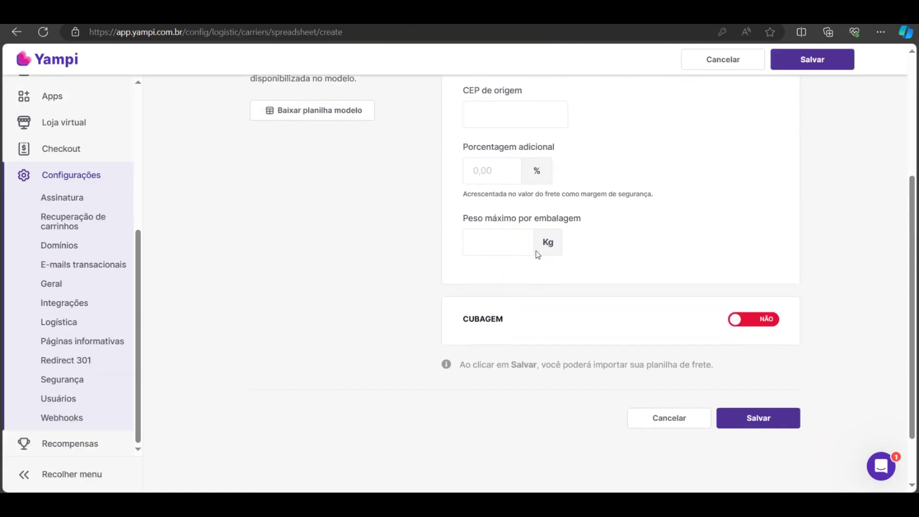
scroll(343, 156, "up", 5)
left_click(274, 92)
Step: View the Correios v2 integration's configuration fields and leave them for the app catalog
scroll(832, 306, "down", 6)
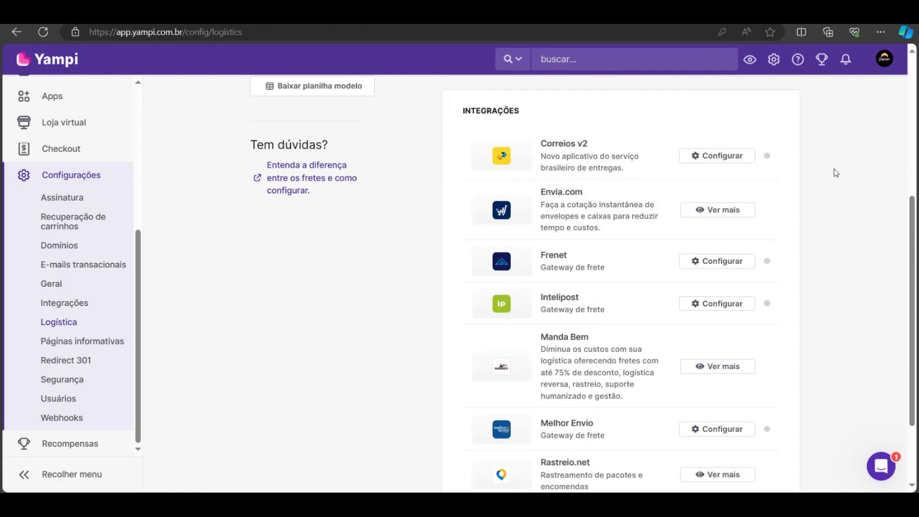
left_click(731, 158)
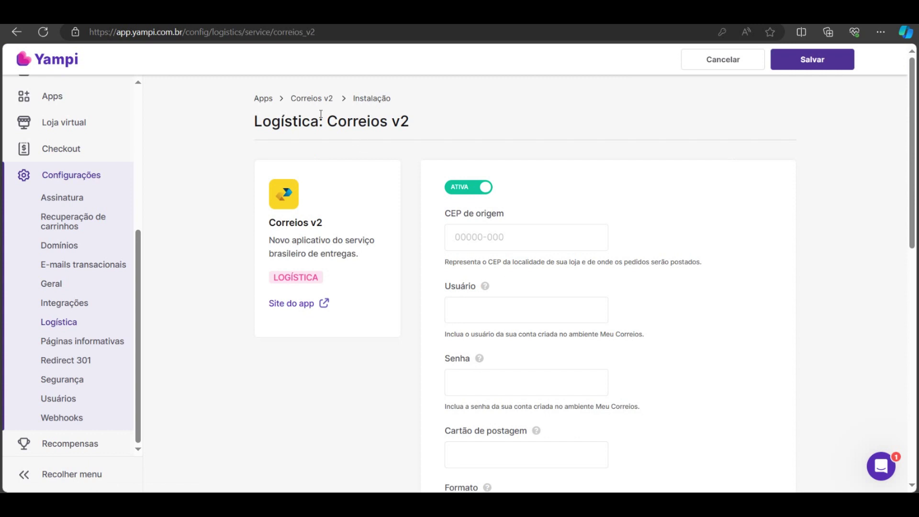
left_click(264, 99)
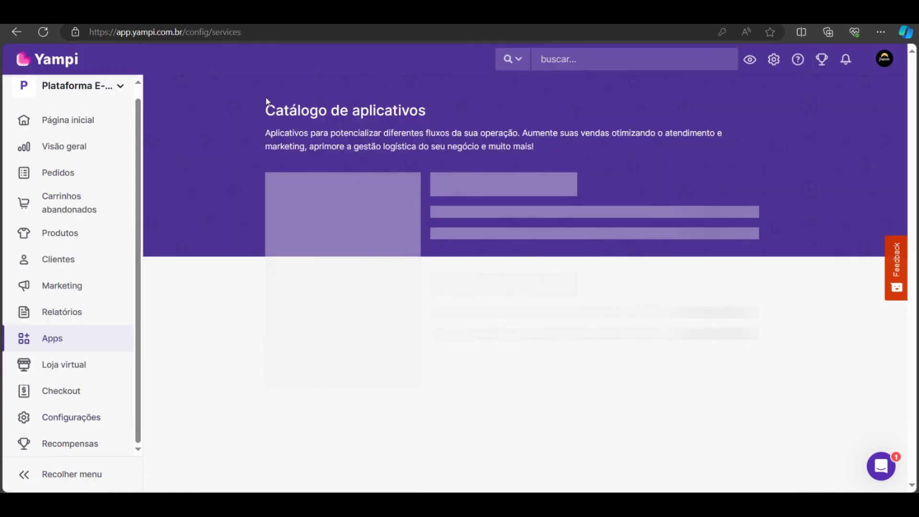
Step: Return from the app catalog to the Logística settings and examine the list of available shipping integrations
mouse_move(54, 291)
scroll(67, 306, "down", 3)
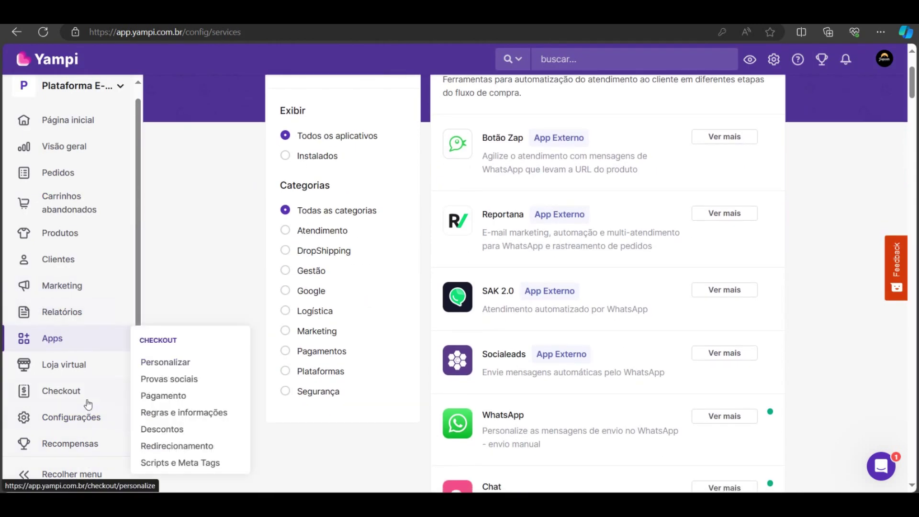
mouse_move(121, 424)
left_click(158, 380)
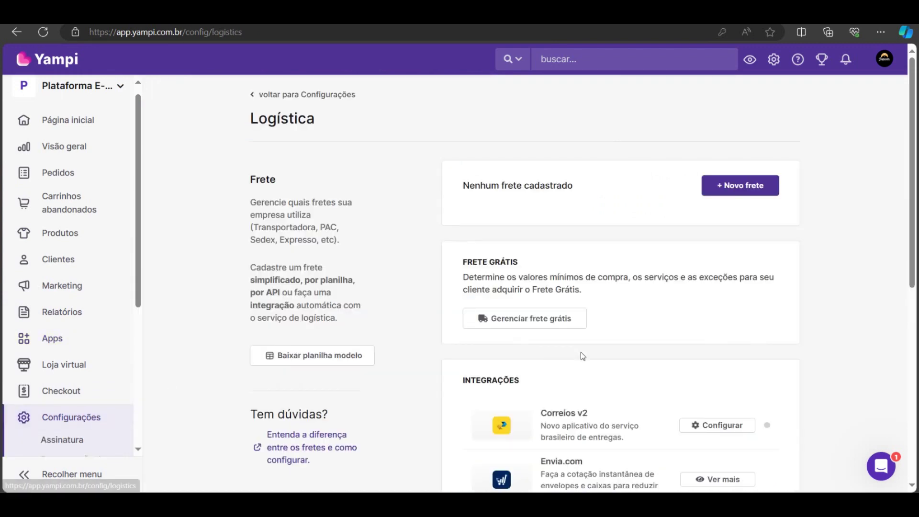
scroll(613, 330, "down", 4)
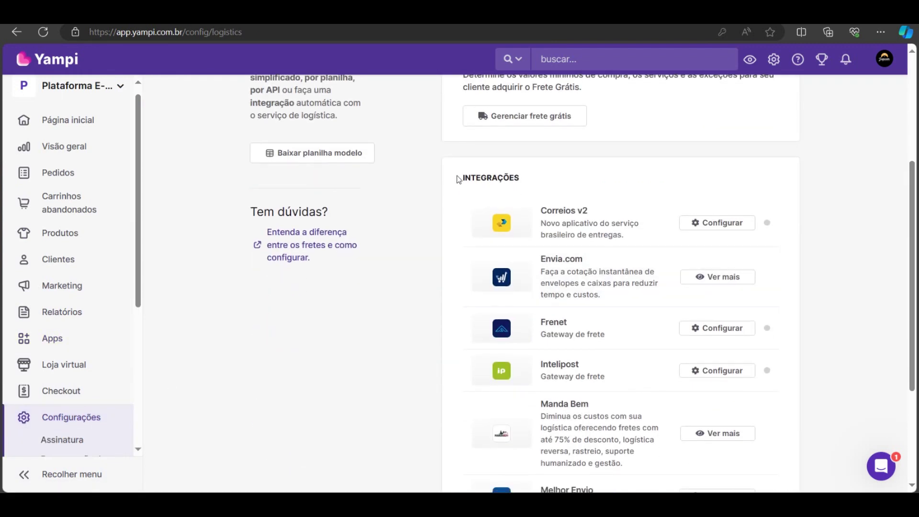
left_click_drag(456, 178, 525, 182)
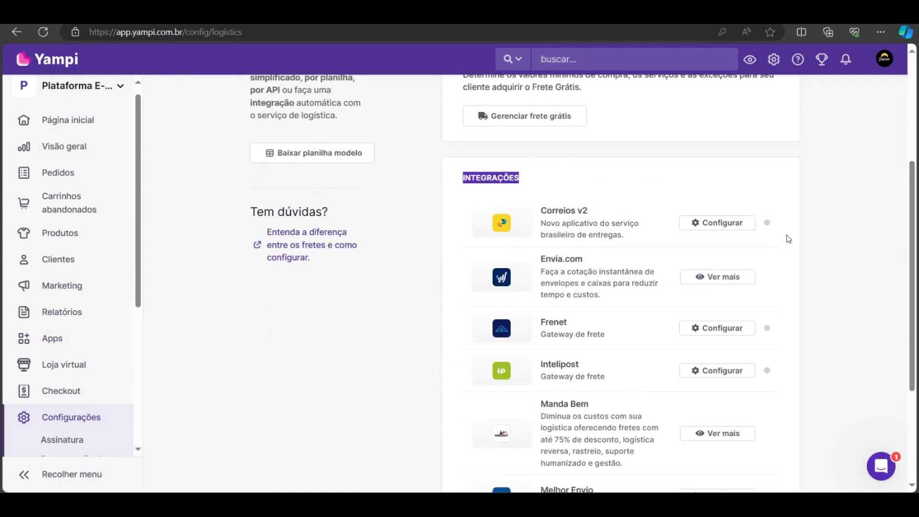
left_click(829, 237)
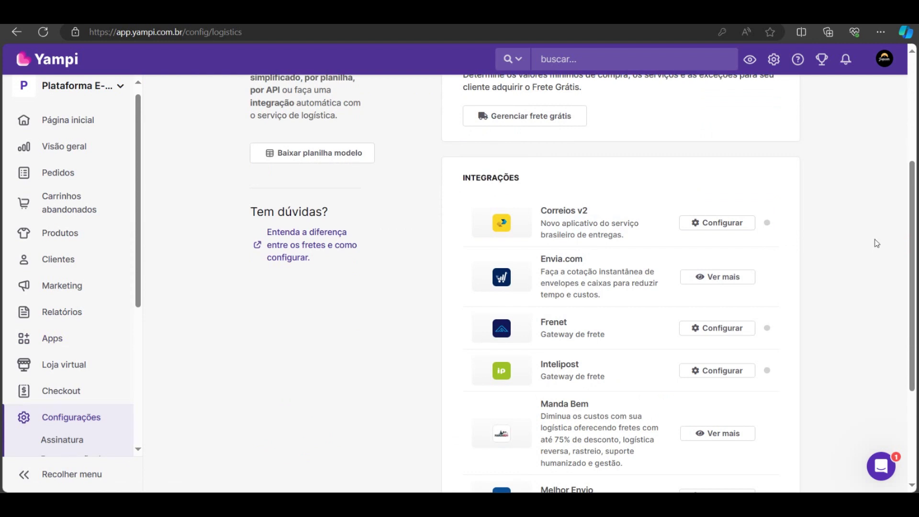
scroll(877, 243, "down", 3)
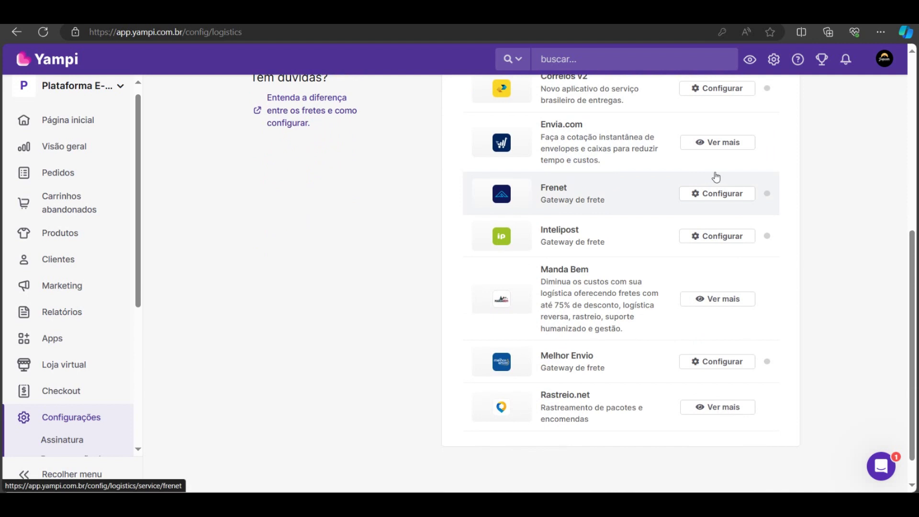
Step: View the Envia.com integration's description and functions, and access its external configuration site
left_click(719, 144)
scroll(555, 219, "down", 2)
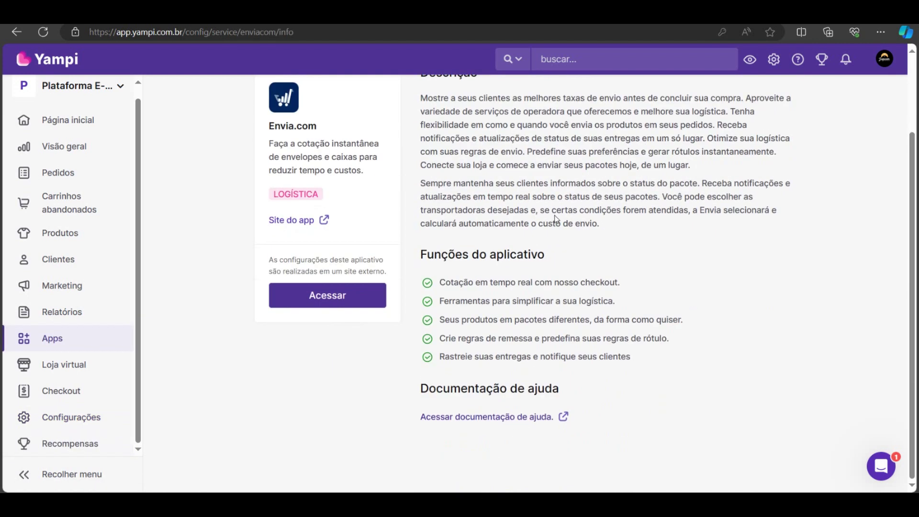
left_click(340, 305)
Step: Go back to the Logística settings and compare the integrations from Correios v2 through Rastreio.net
mouse_move(80, 423)
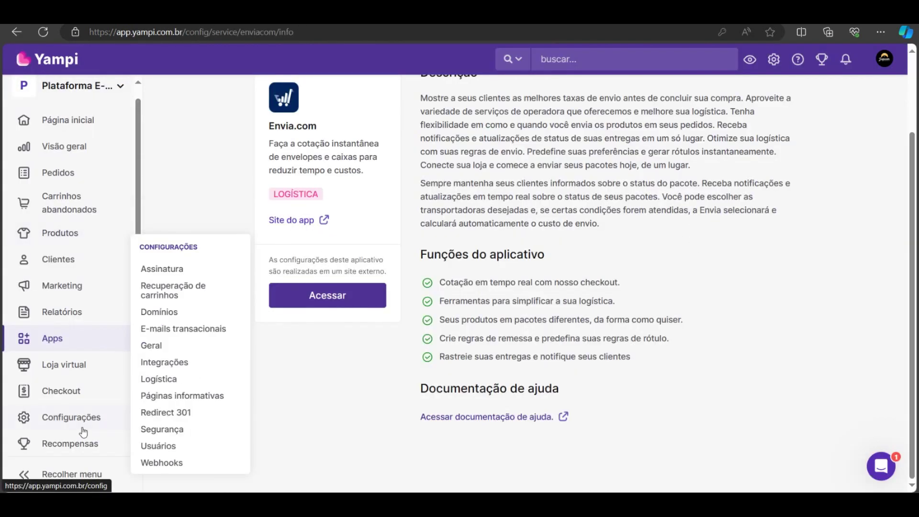
left_click(135, 382)
scroll(788, 427, "down", 5)
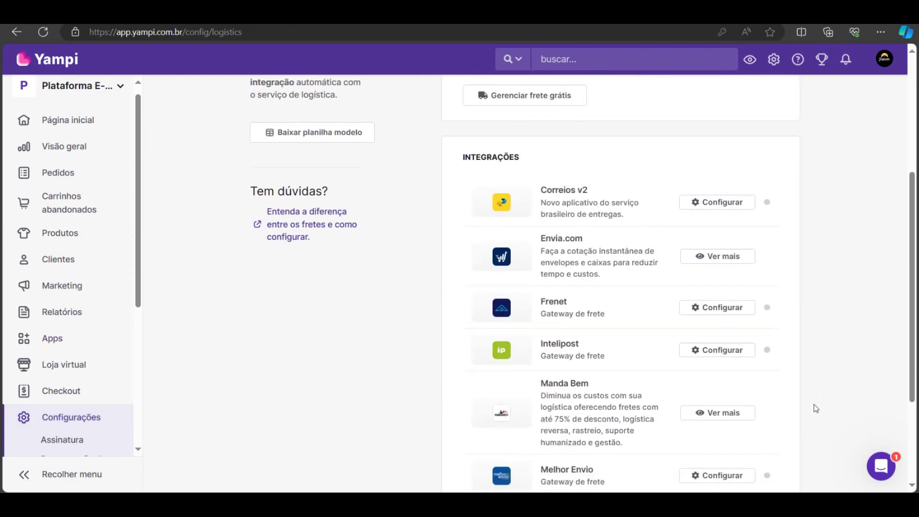
scroll(813, 407, "down", 1)
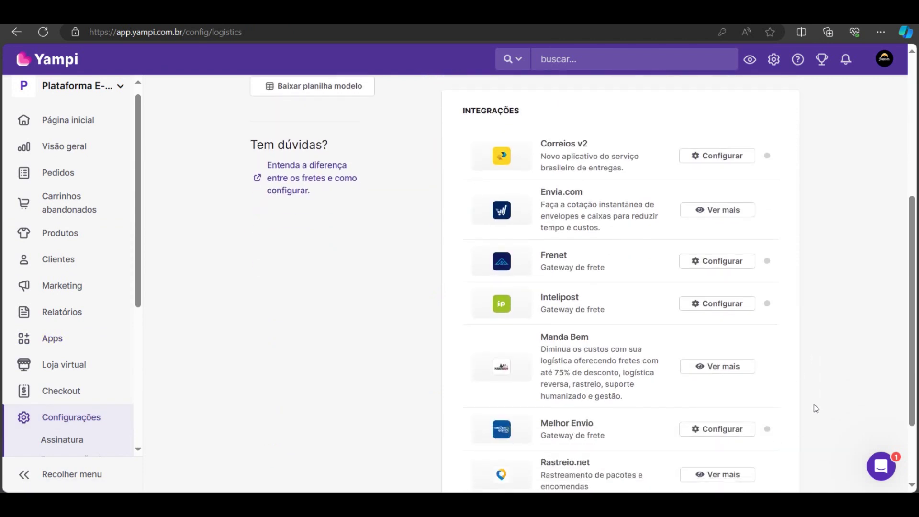
scroll(813, 404, "down", 2)
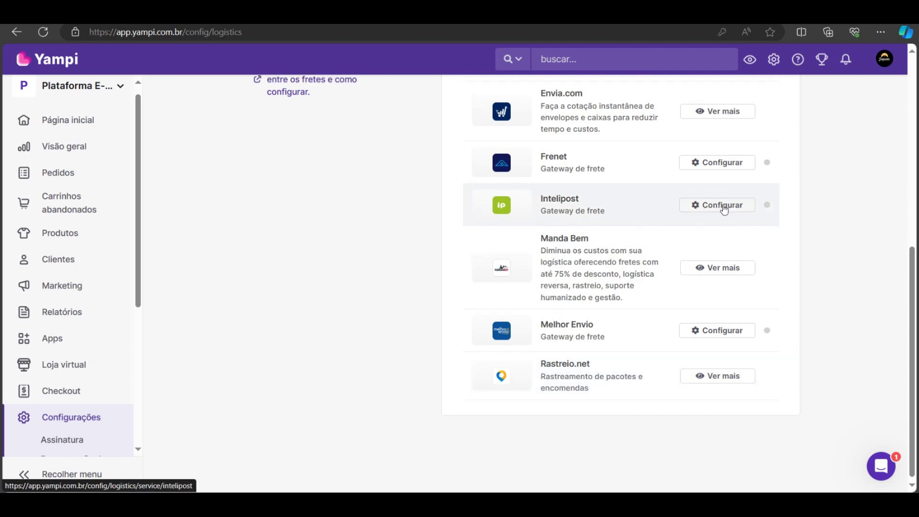
scroll(724, 210, "up", 3)
scroll(721, 214, "down", 1)
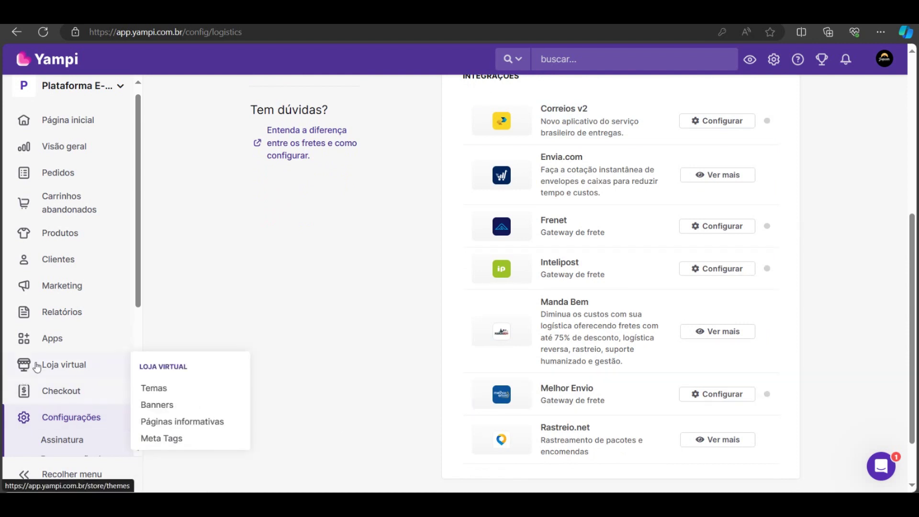
Step: Filter the app catalog by the Logística category and open the Melhor Envio app's details
left_click(73, 343)
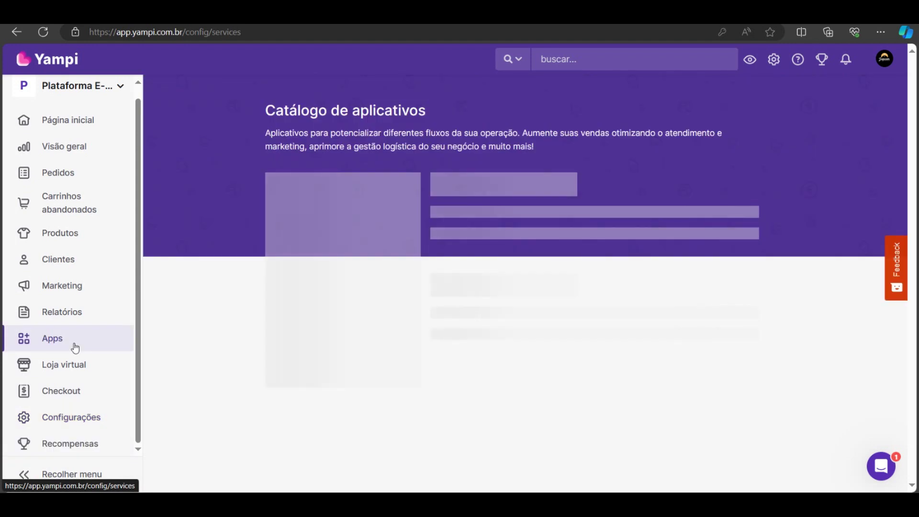
scroll(355, 332, "down", 4)
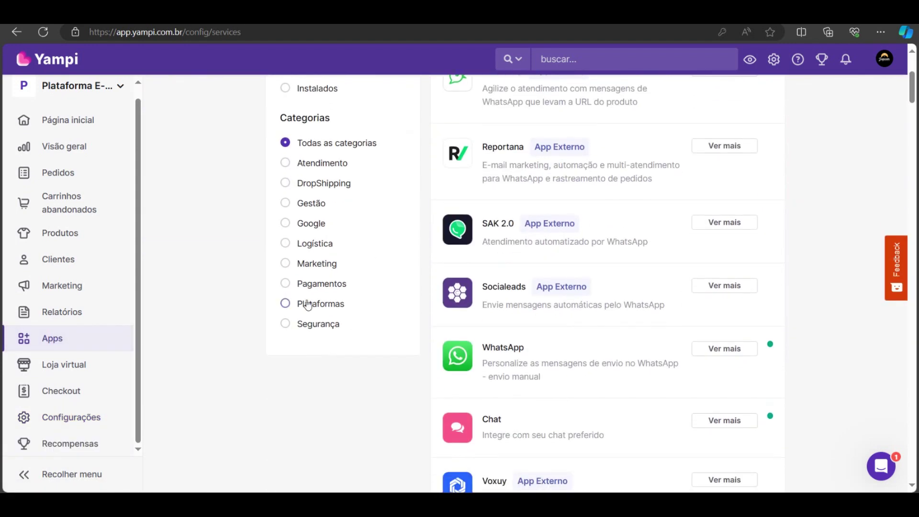
left_click(285, 243)
scroll(768, 336, "up", 5)
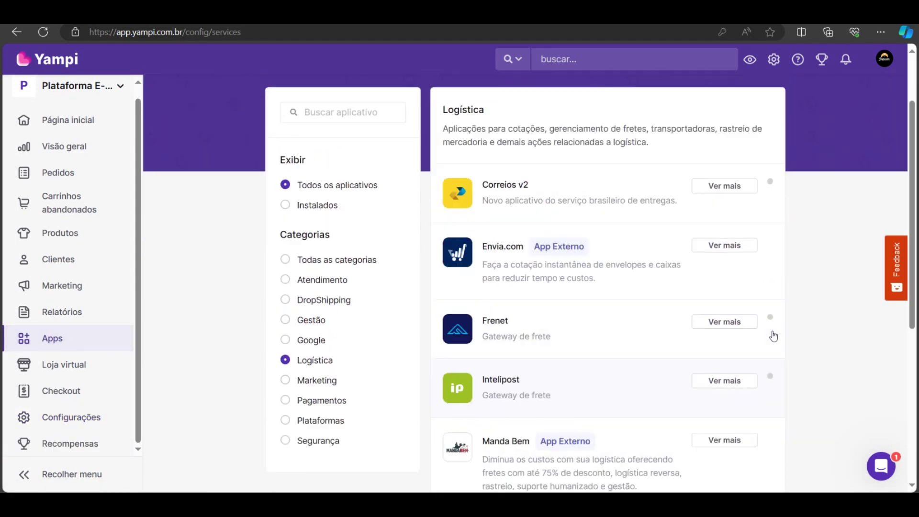
scroll(460, 246, "down", 1)
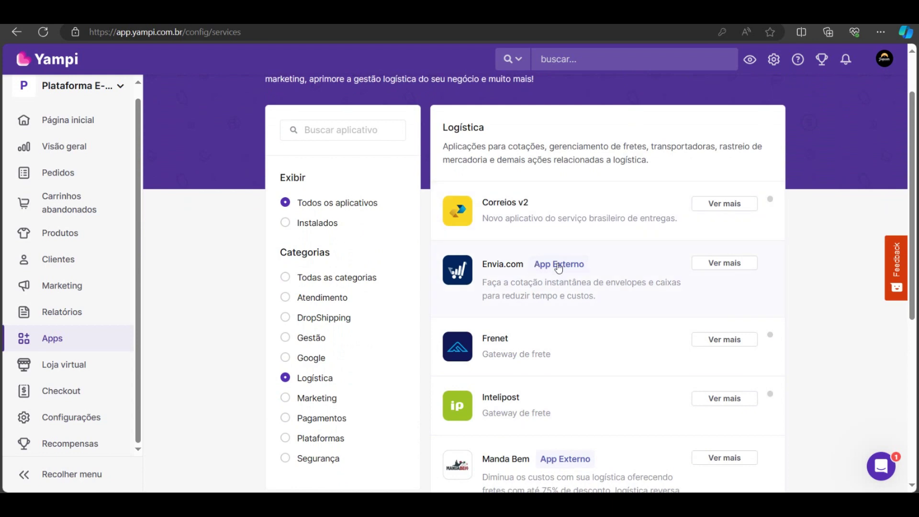
scroll(580, 267, "down", 5)
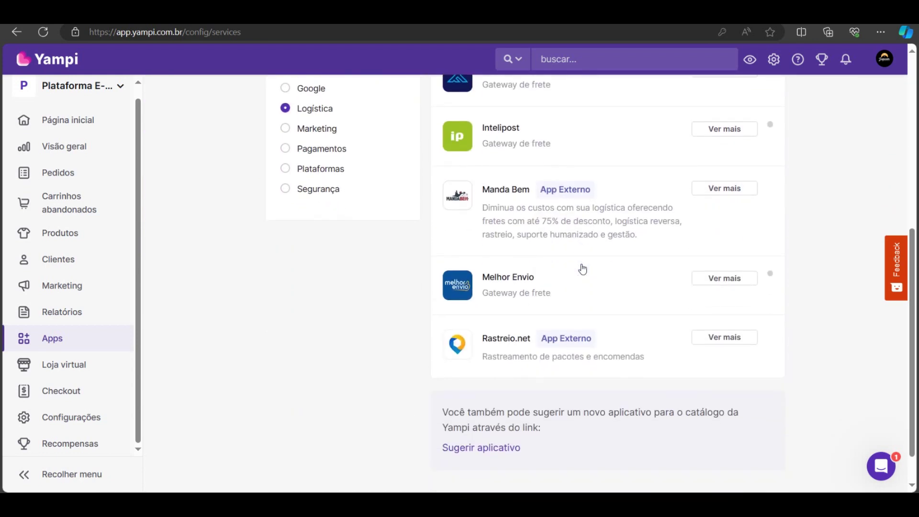
left_click(723, 279)
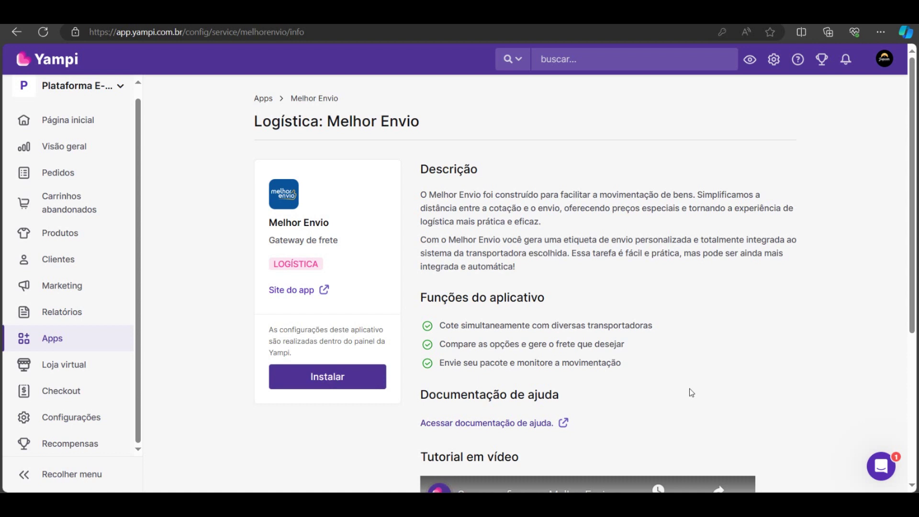
Step: Return to the Logística settings and create a new freight of the Planilha type
mouse_move(122, 386)
mouse_move(62, 421)
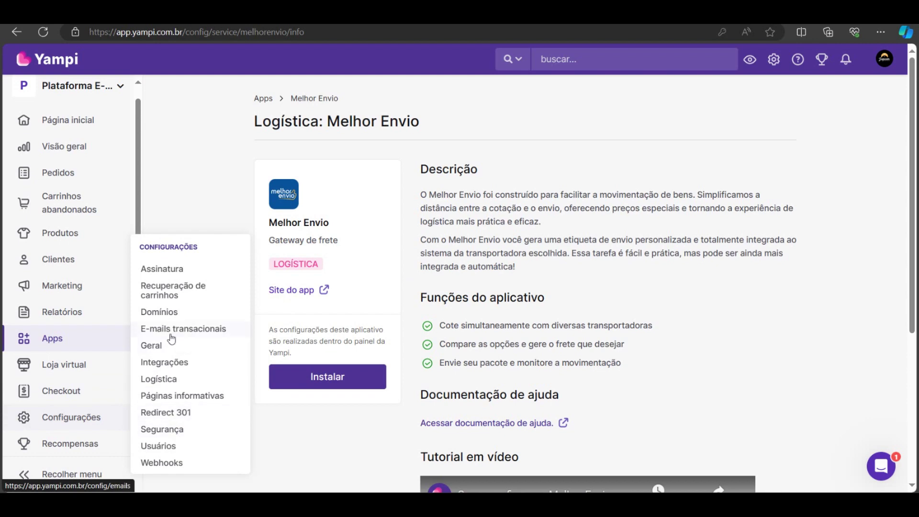
left_click(159, 383)
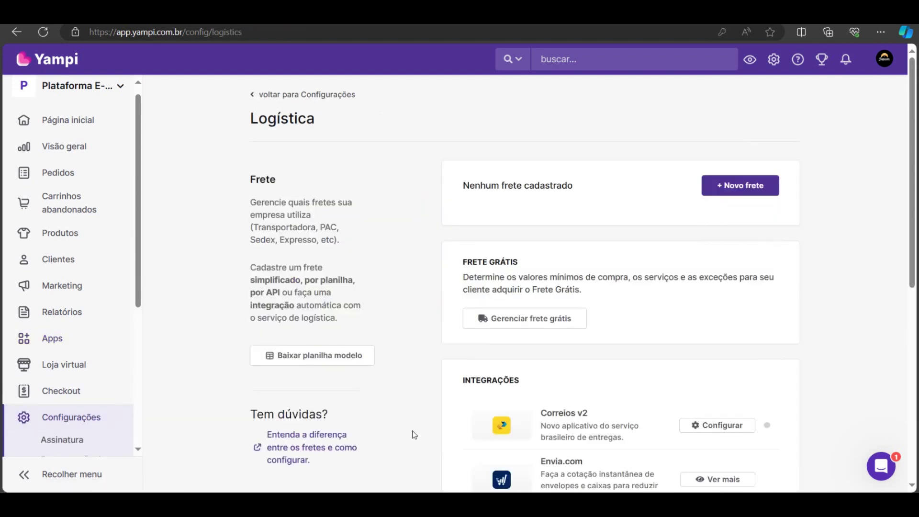
scroll(585, 307, "down", 3)
scroll(694, 230, "up", 3)
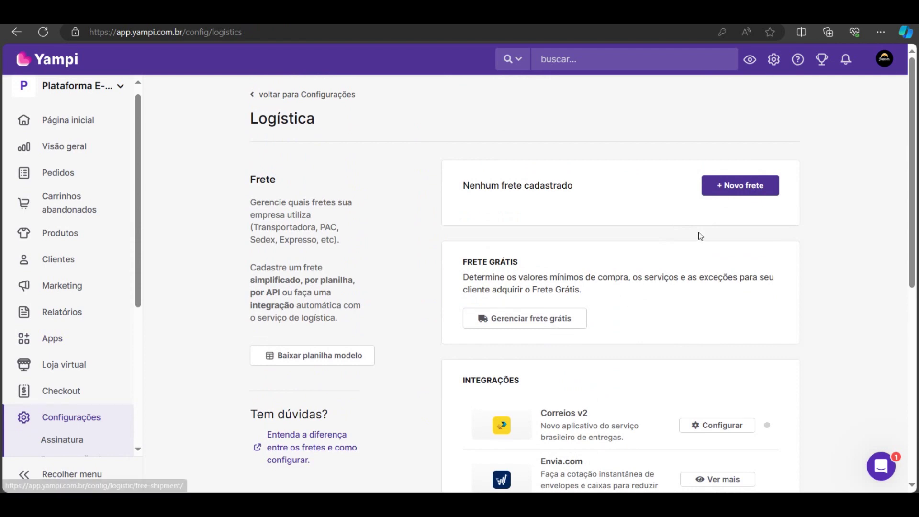
left_click(731, 196)
left_click(435, 198)
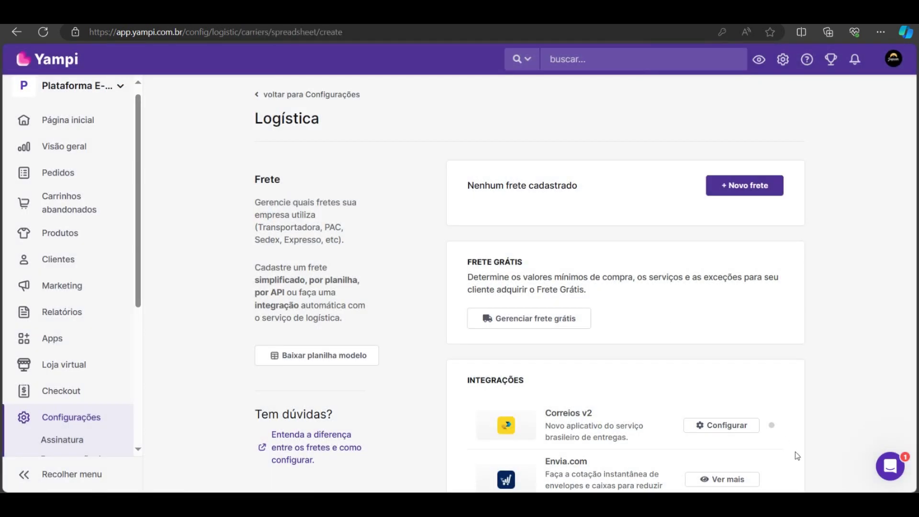
Step: Tick and untick the option to use this freight spreadsheet only as a backup, and check the remaining fields
left_click(469, 214)
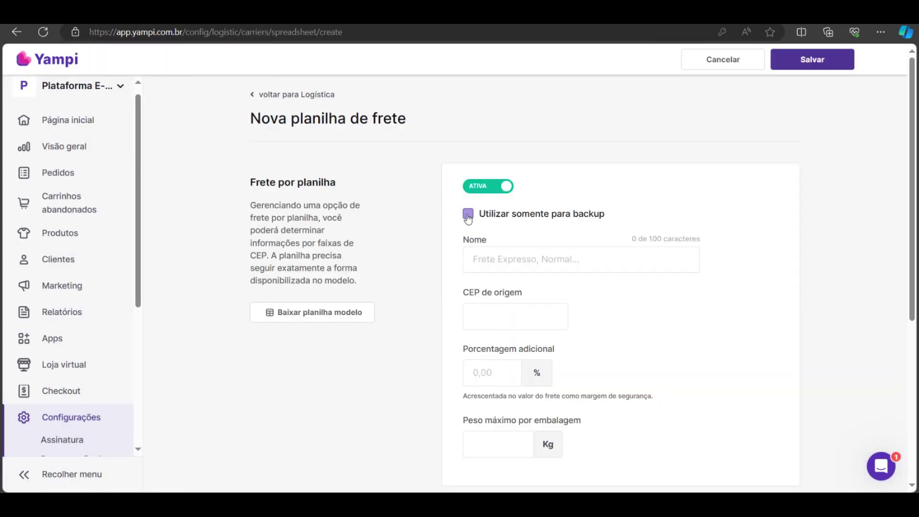
left_click(469, 214)
scroll(518, 270, "down", 4)
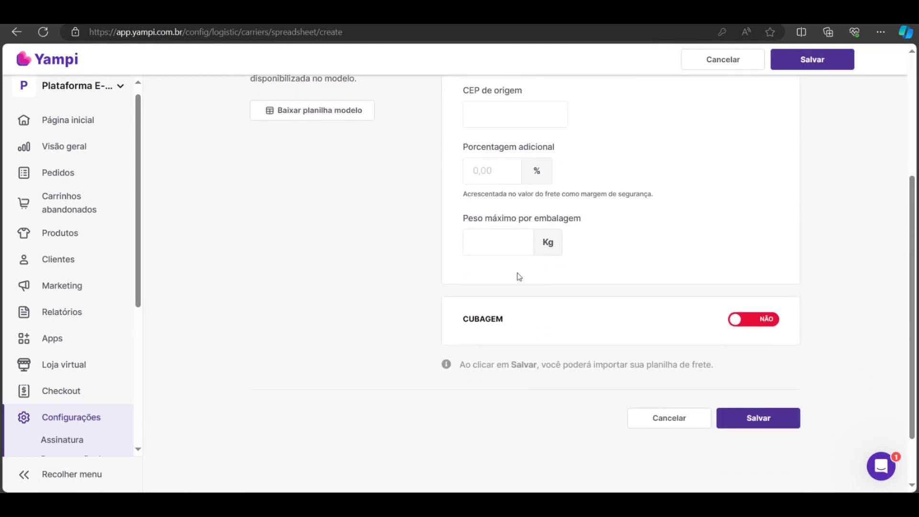
Step: Enable Cubagem for the new freight spreadsheet
scroll(518, 272, "up", 3)
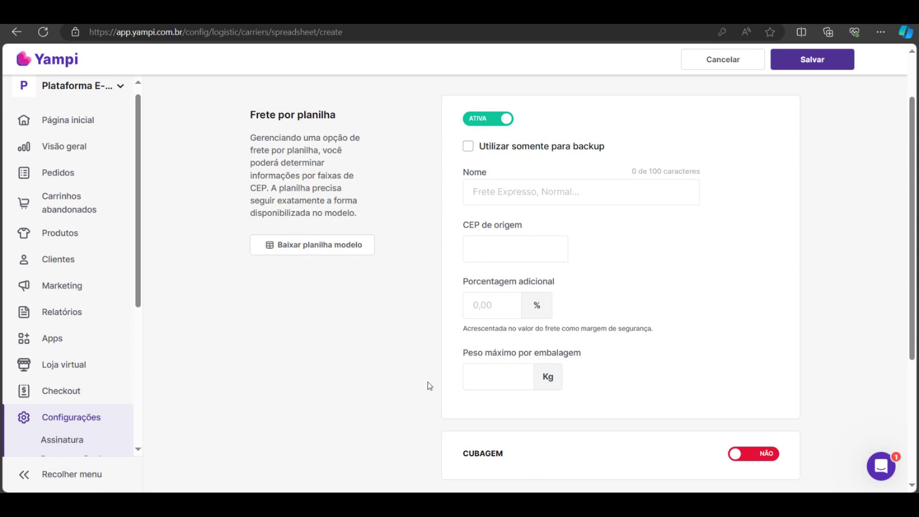
scroll(714, 437, "down", 3)
left_click(737, 320)
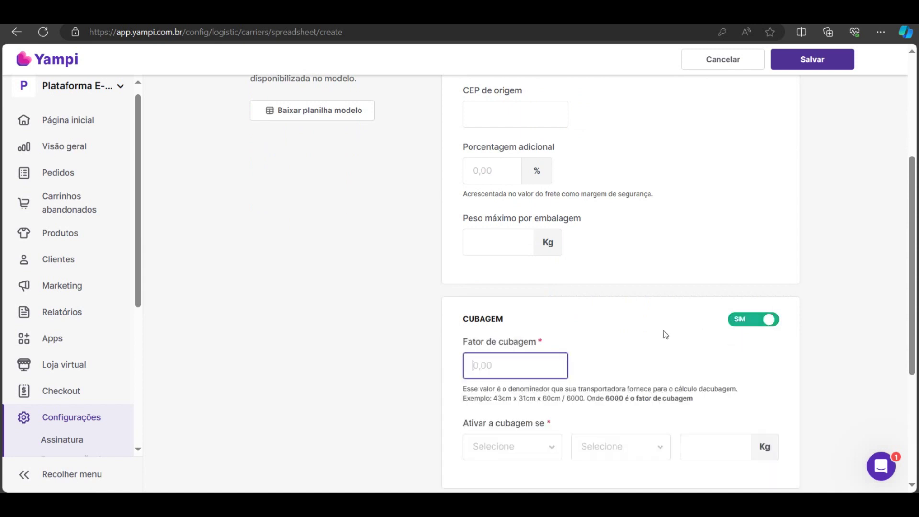
Step: Read the help text under Fator de cubagem, including the carrier's denominator and the example calculation
scroll(383, 355, "down", 1)
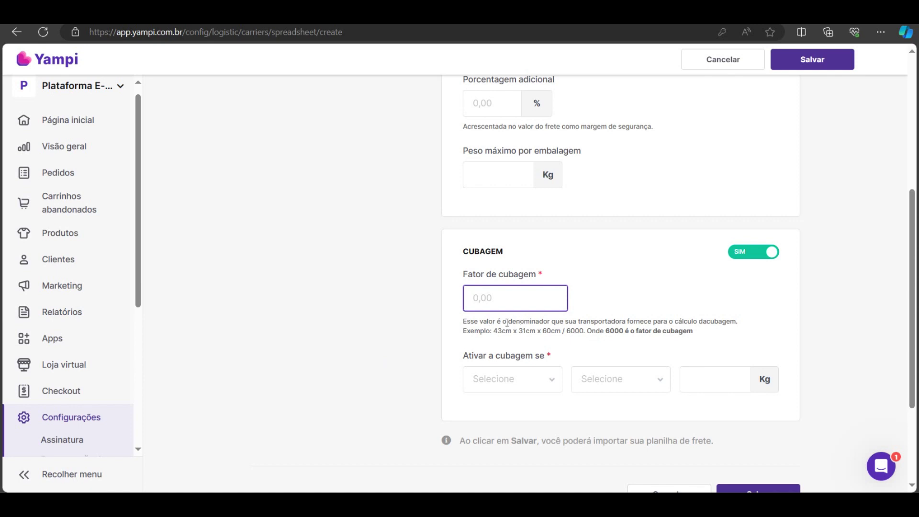
left_click_drag(507, 322, 751, 324)
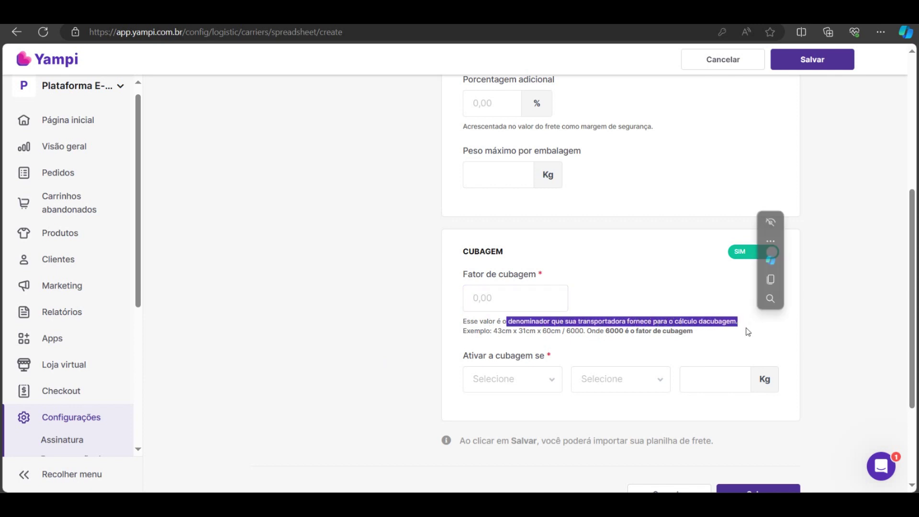
left_click(483, 334)
left_click_drag(493, 331, 527, 331)
left_click(529, 337)
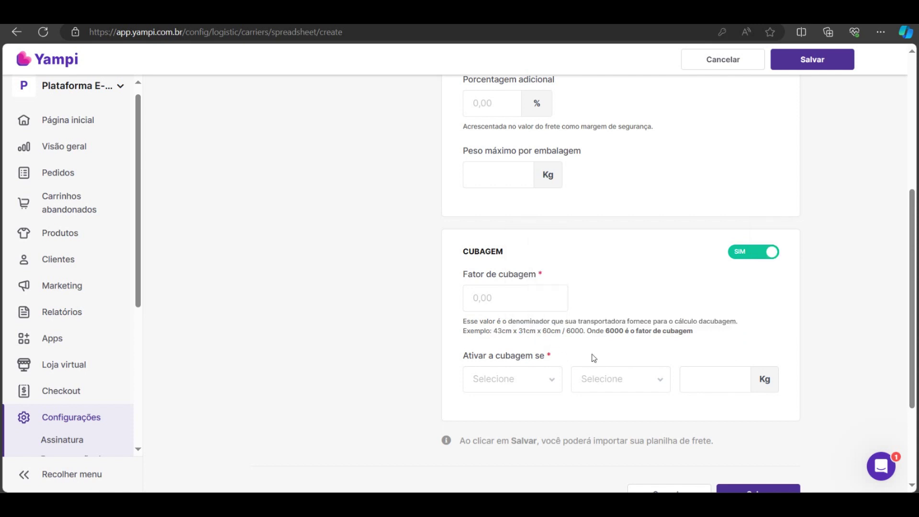
Step: Search the web in a new tab for "fator cubagem correios" and open Melhor Envio's article on how Correios cubic weight is calculated
key("ctrl+t")
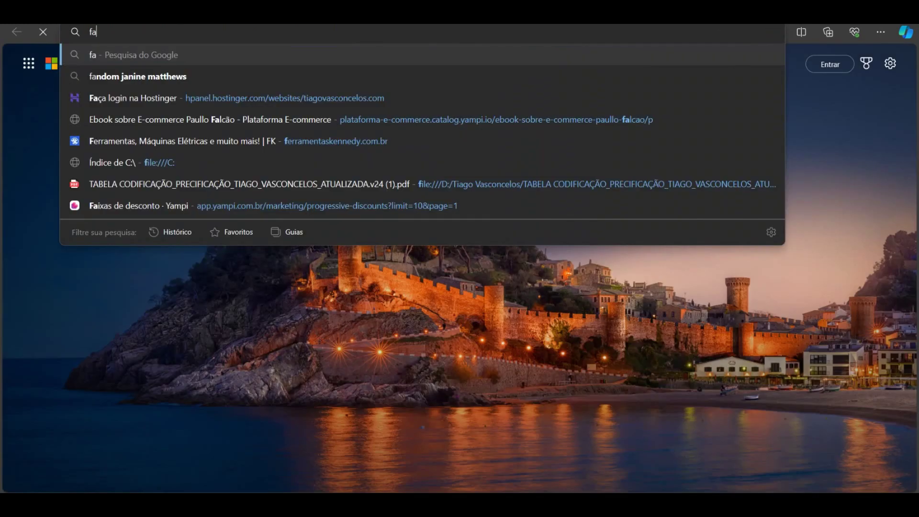
type("fator cubage")
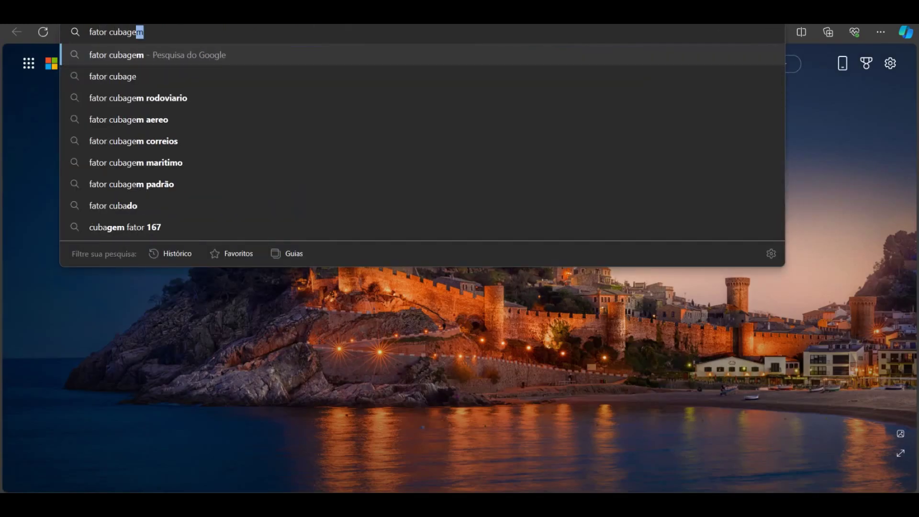
type("m correios")
key("Return")
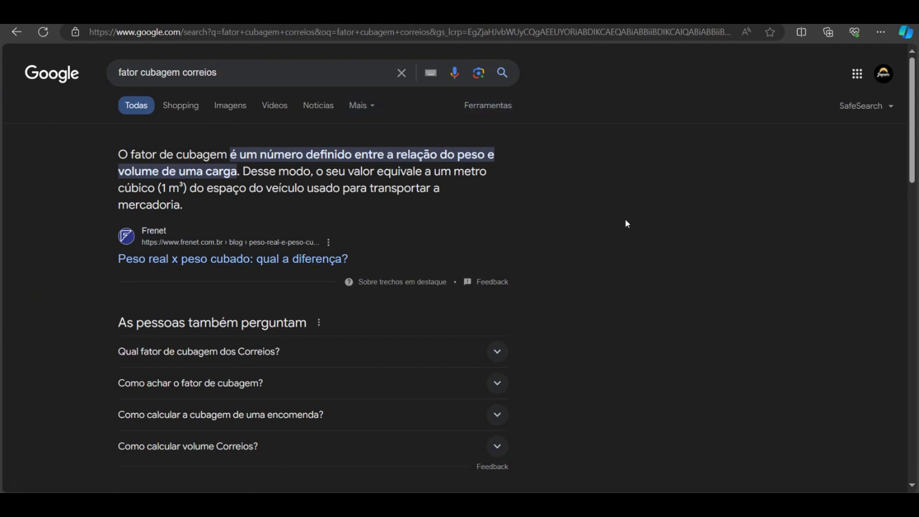
scroll(627, 224, "down", 3)
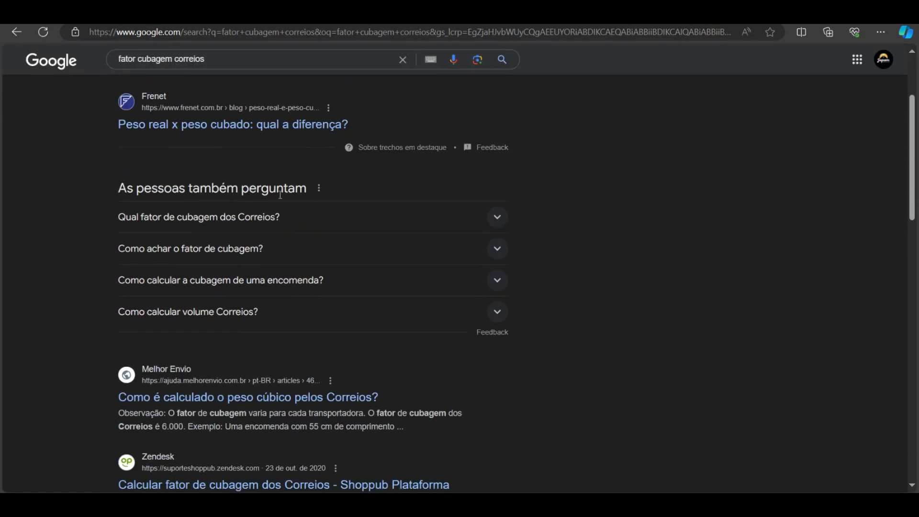
left_click(267, 217)
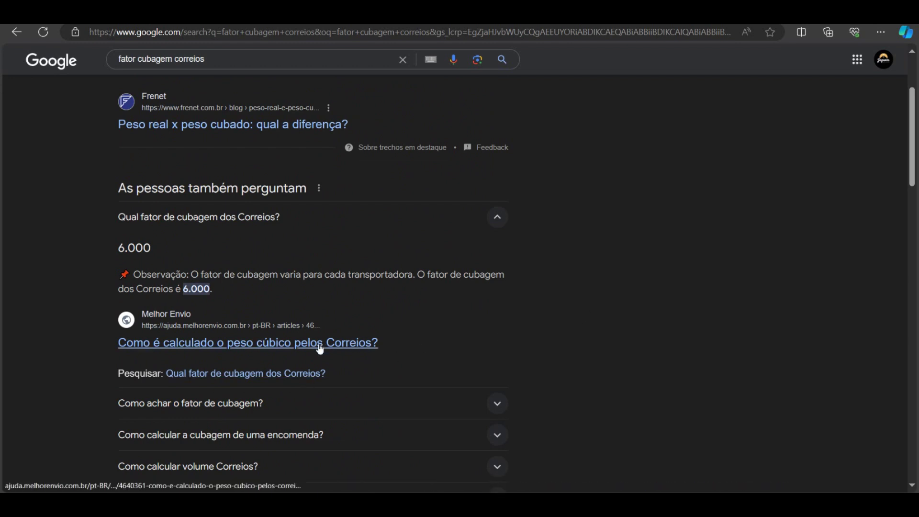
left_click(348, 343)
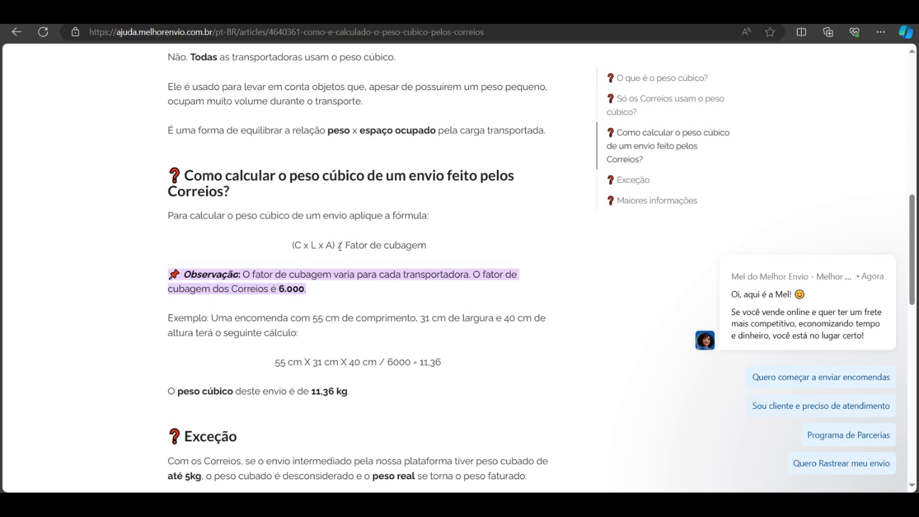
Step: Examine the article's cubic weight formula and its worked example for a Correios shipment
left_click_drag(423, 245, 381, 245)
left_click(391, 365)
scroll(392, 365, "down", 1)
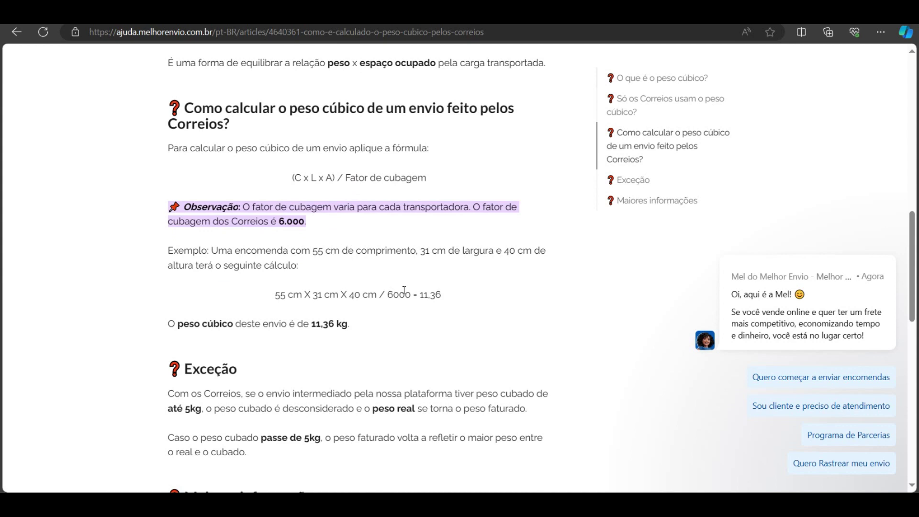
left_click_drag(318, 294, 361, 298)
left_click(366, 319)
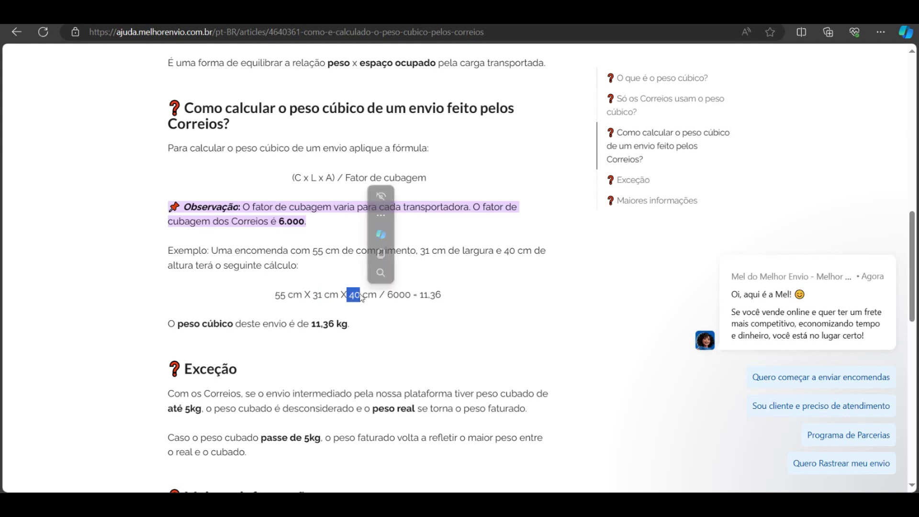
left_click(237, 299)
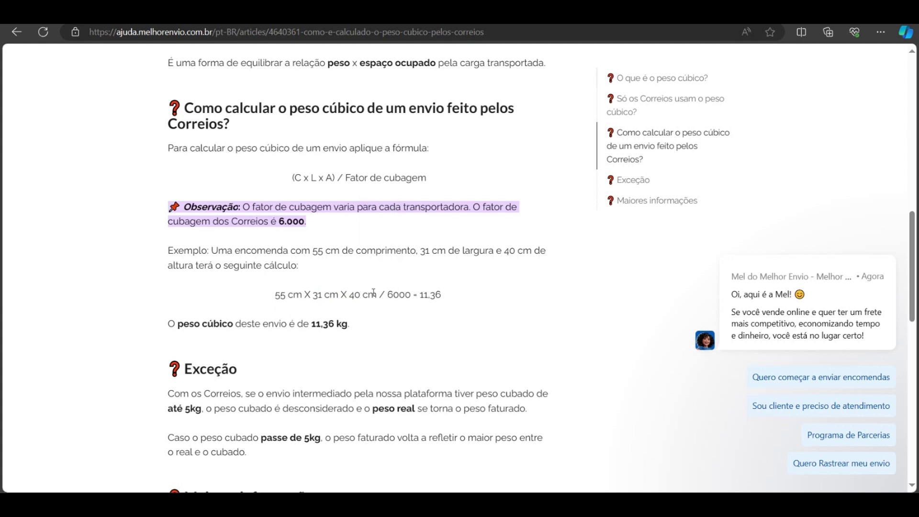
left_click_drag(384, 294, 400, 294)
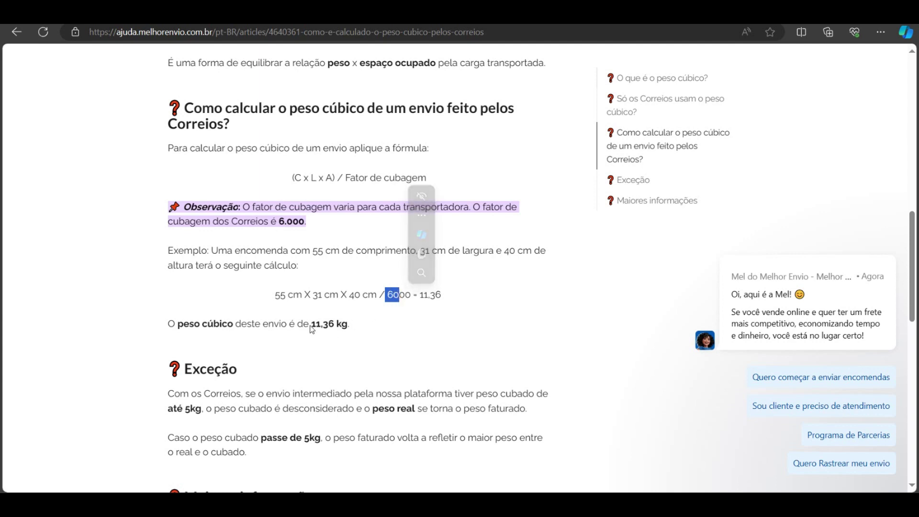
left_click_drag(310, 325, 350, 326)
left_click(325, 331)
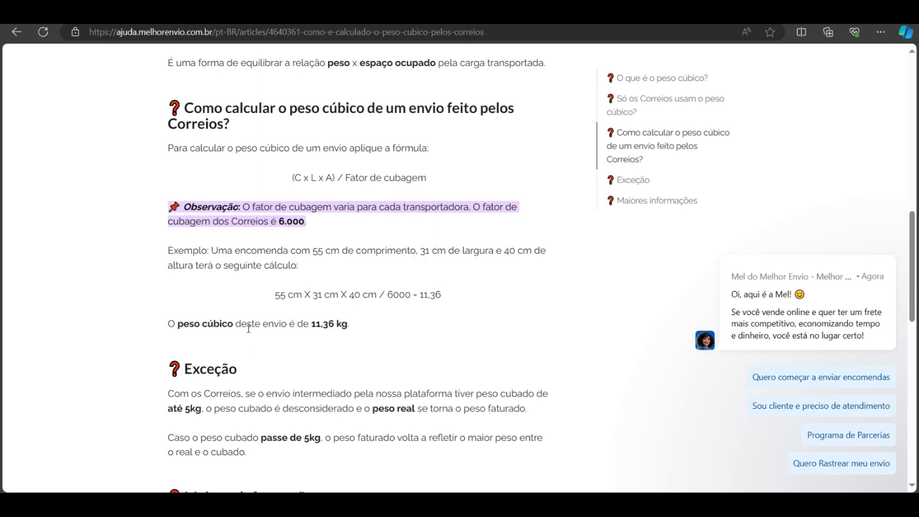
Step: Read the article's Exceção section on the 5 kg cubic weight rule and look over the rest of the page
scroll(369, 330, "down", 1)
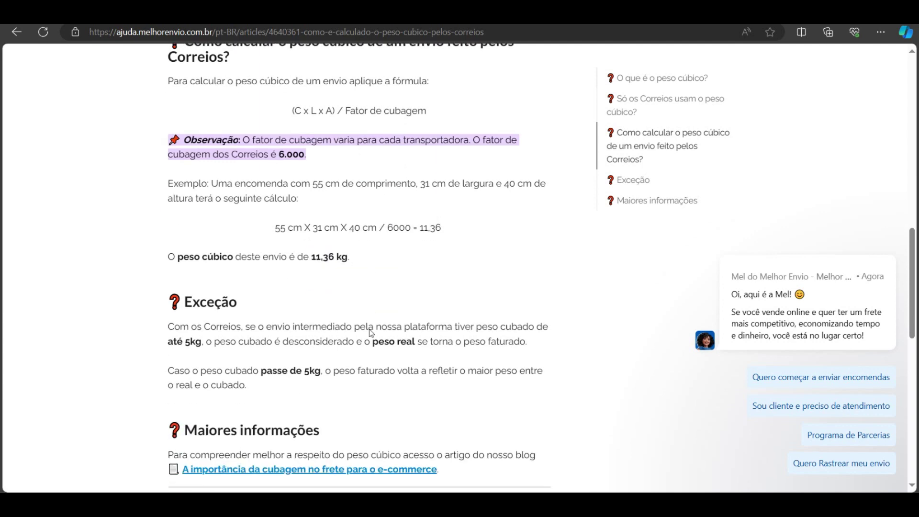
left_click_drag(189, 327, 493, 328)
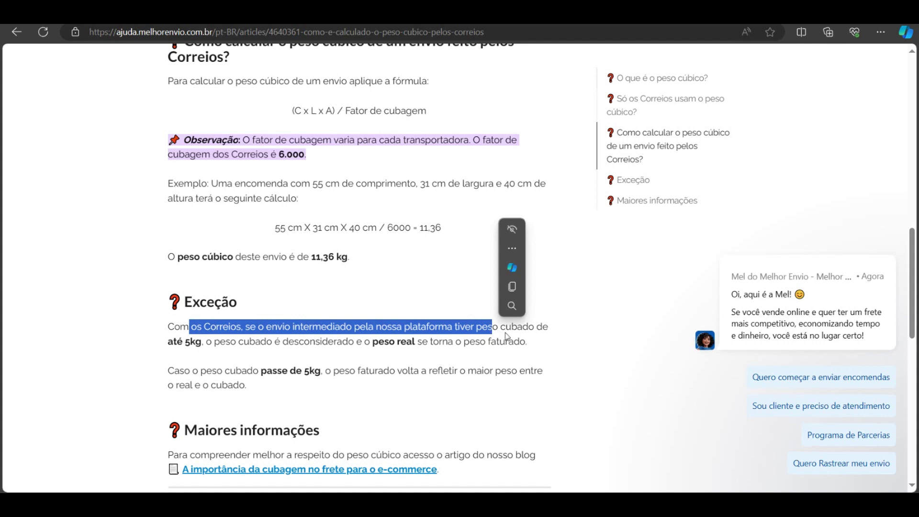
left_click(506, 337)
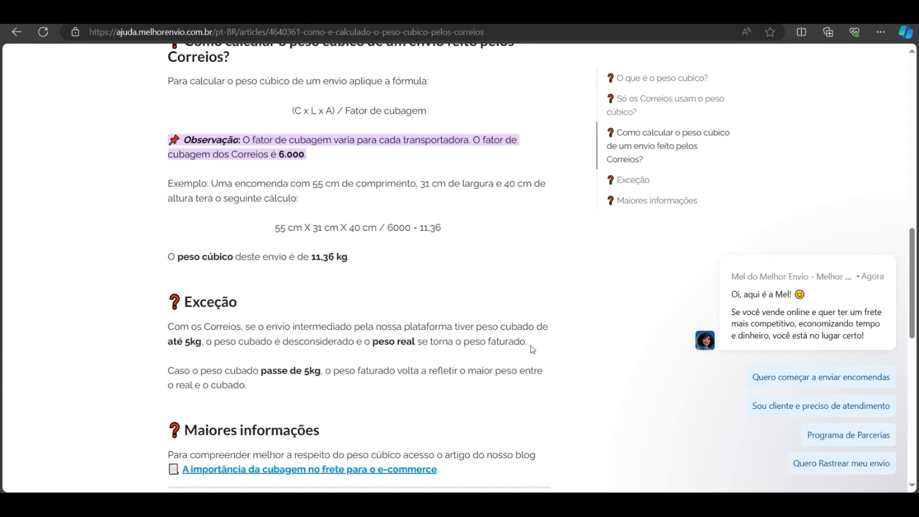
left_click_drag(190, 370, 320, 396)
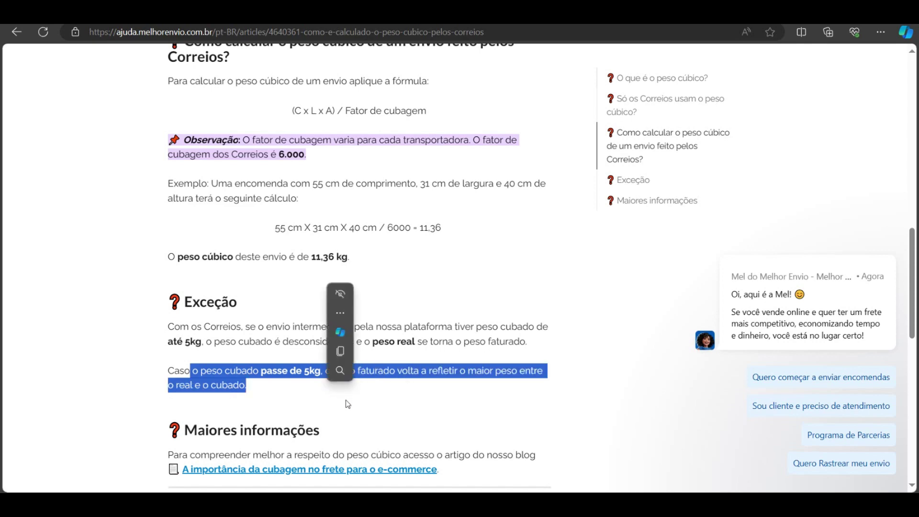
left_click(408, 421)
scroll(410, 421, "down", 4)
scroll(199, 284, "up", 7)
scroll(199, 284, "up", 8)
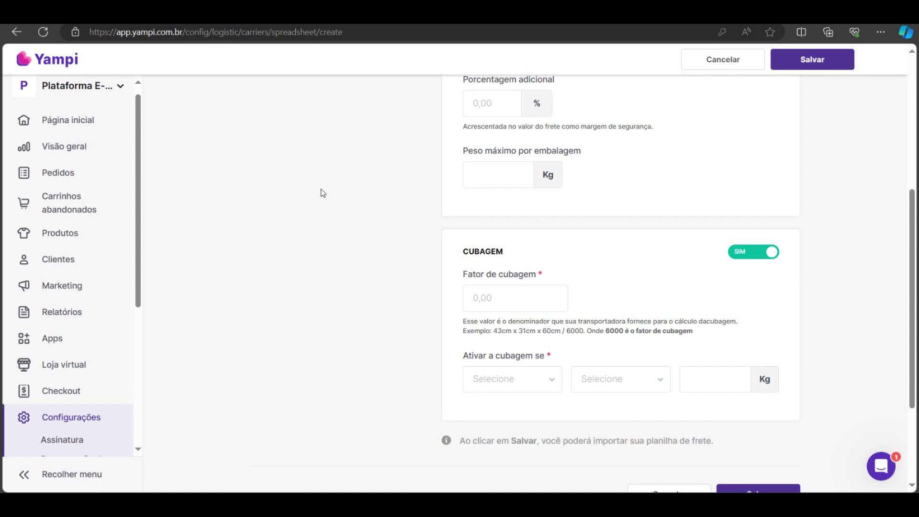
Step: Leave the Yampi freight spreadsheet form, return to Logística and create a new freight of the API type
scroll(886, 321, "down", 3)
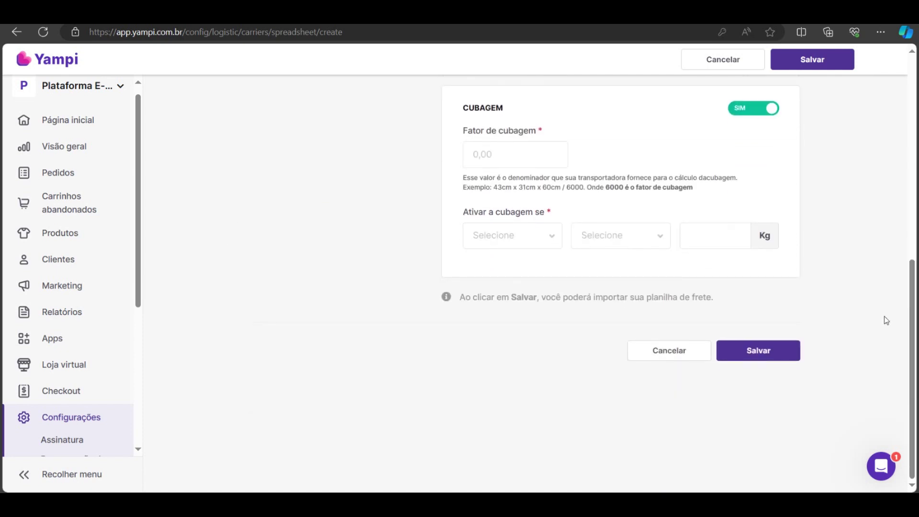
scroll(886, 321, "up", 10)
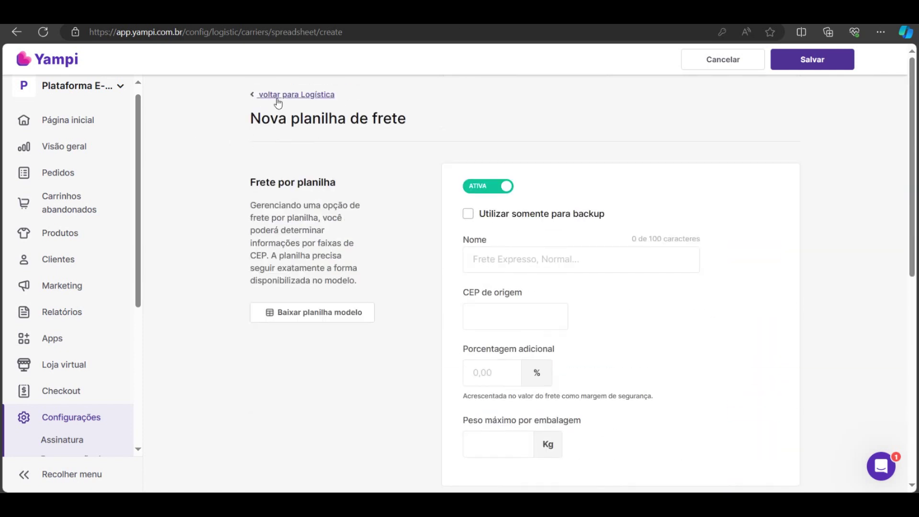
left_click(277, 96)
left_click(754, 187)
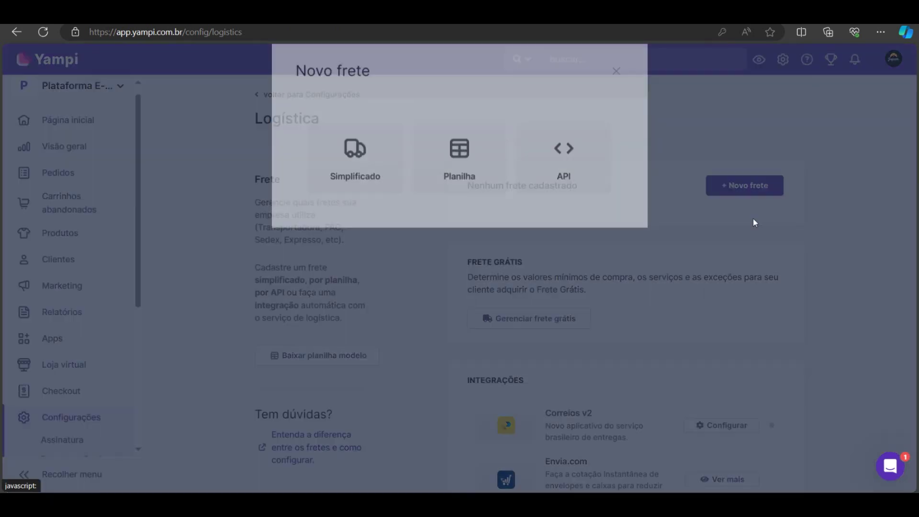
left_click(556, 199)
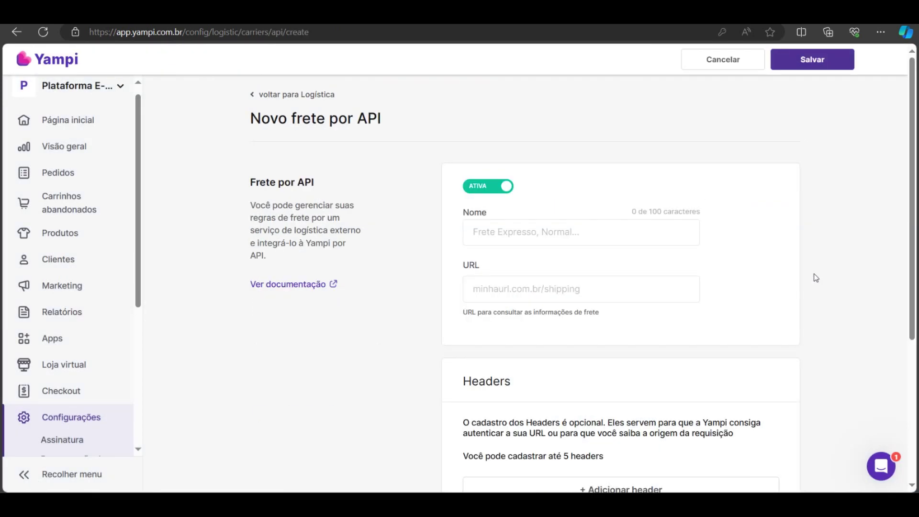
Step: Add a blank header row to the new API freight and check its Chave and Valor fields
scroll(750, 249, "down", 1)
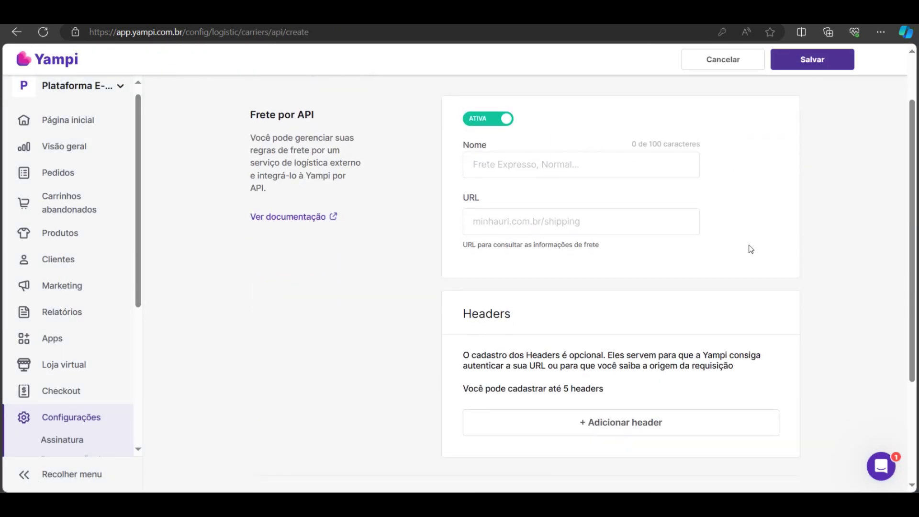
scroll(696, 274, "down", 1)
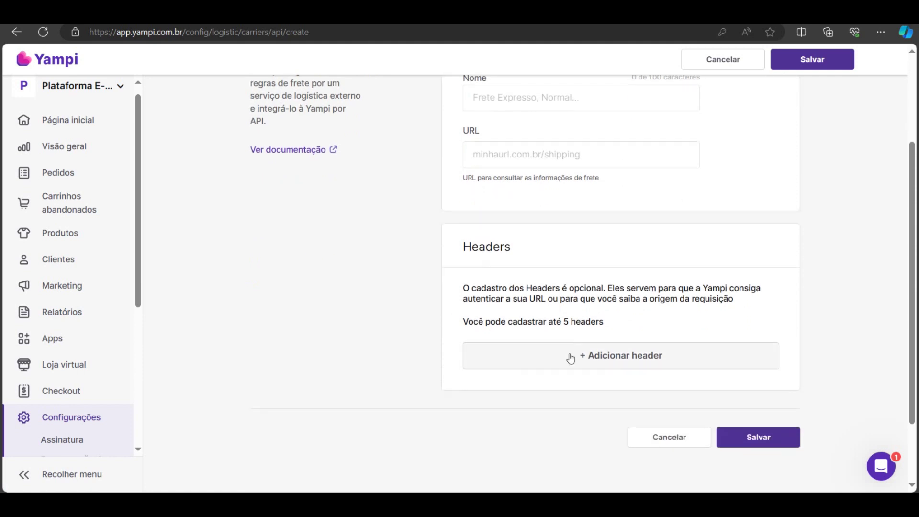
left_click(583, 354)
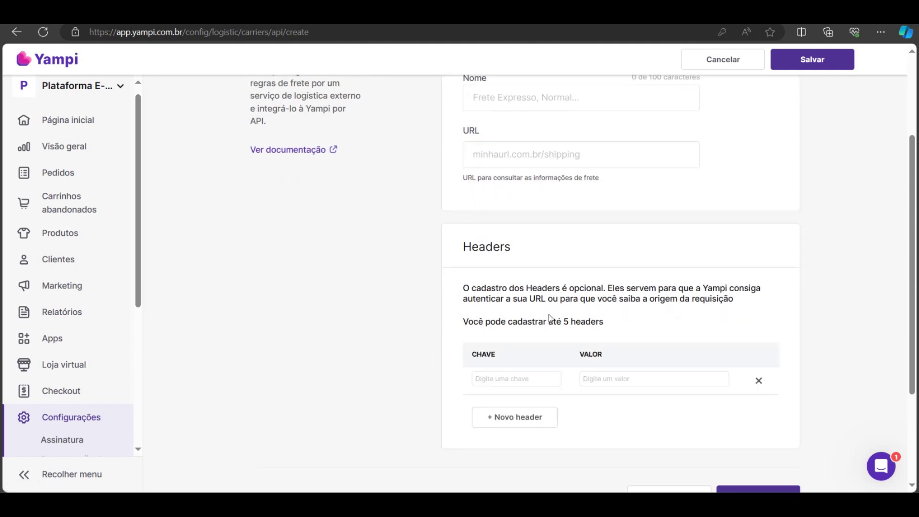
scroll(551, 317, "down", 1)
left_click(501, 312)
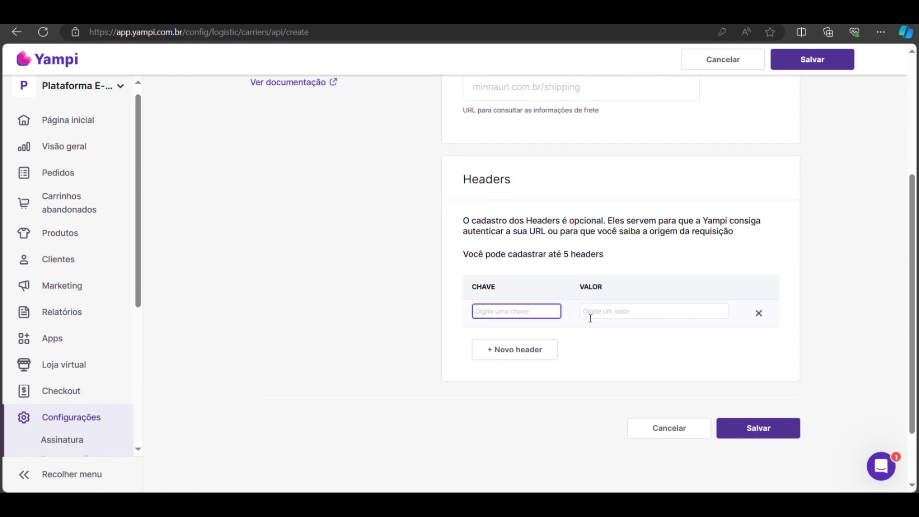
left_click(402, 304)
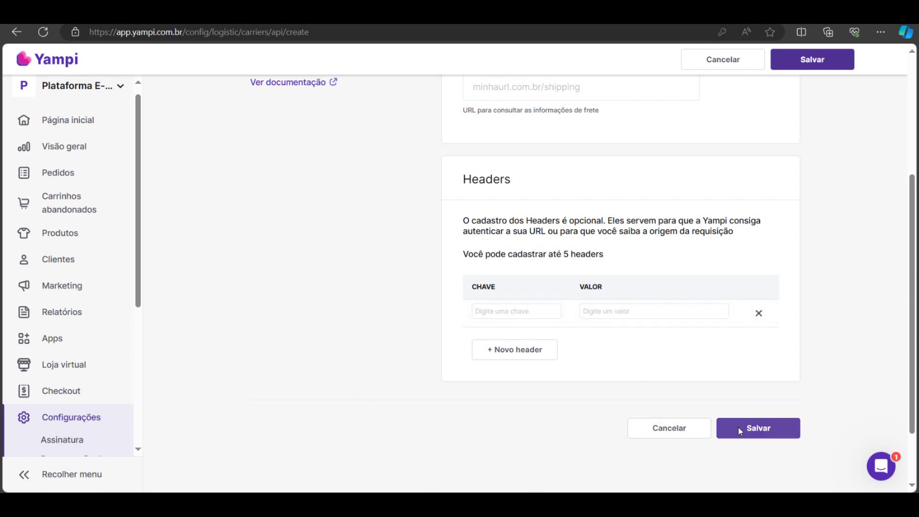
Step: Open the API freight documentation, examine the API de frete section's parameters and payload format, and return to the freight form
scroll(258, 306, "up", 5)
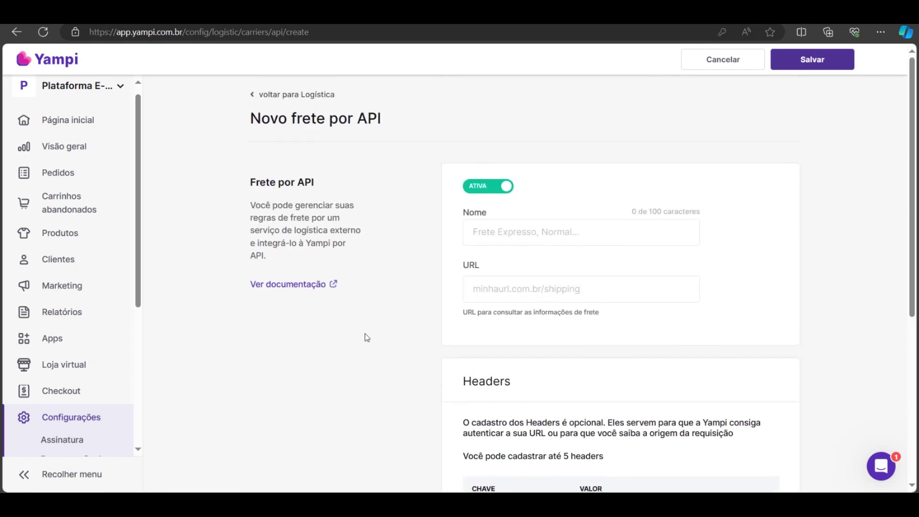
left_click(282, 287)
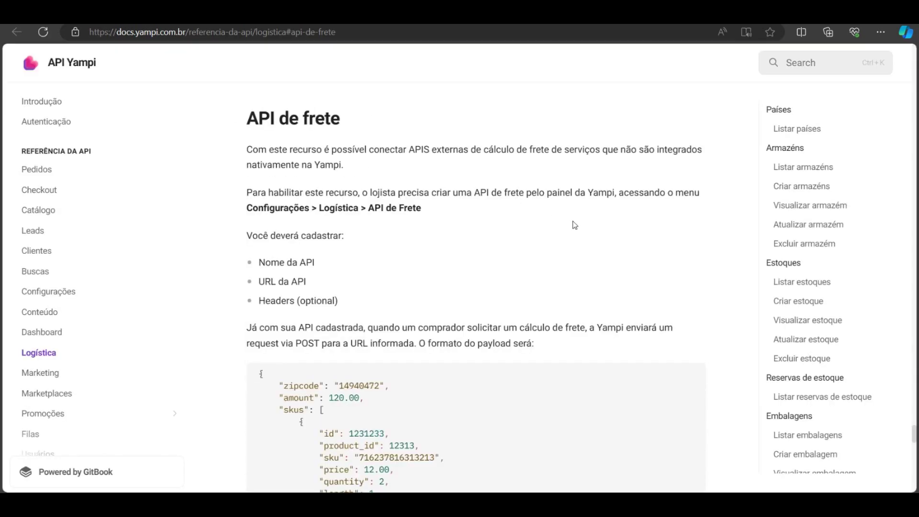
scroll(572, 223, "down", 9)
scroll(574, 225, "down", 2)
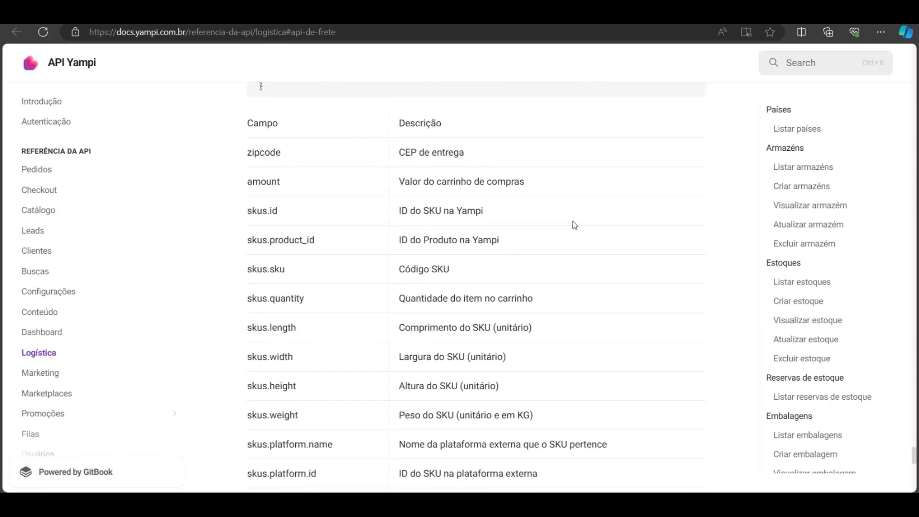
scroll(574, 225, "up", 12)
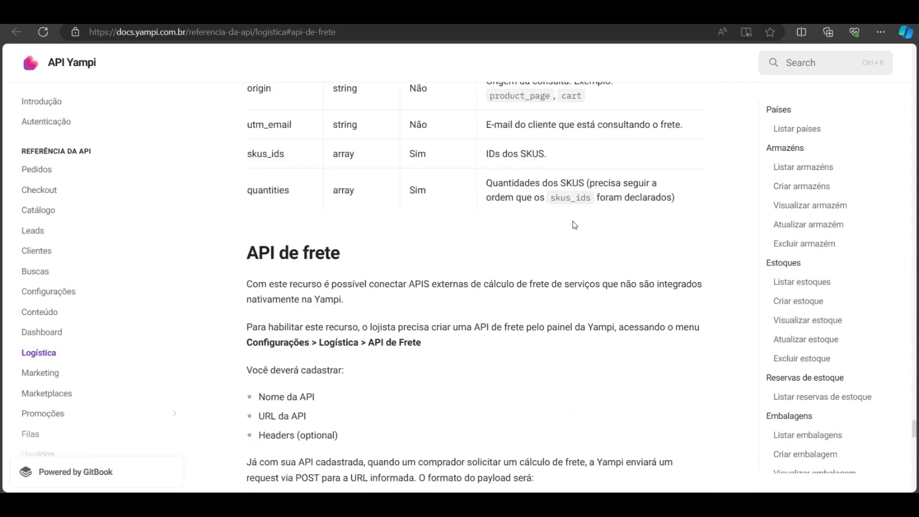
scroll(574, 224, "up", 1)
scroll(574, 223, "down", 1)
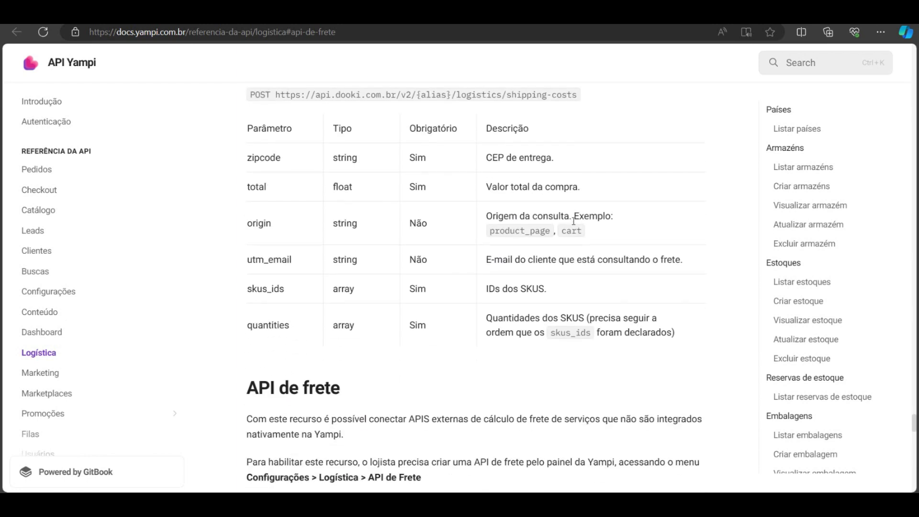
scroll(573, 223, "down", 9)
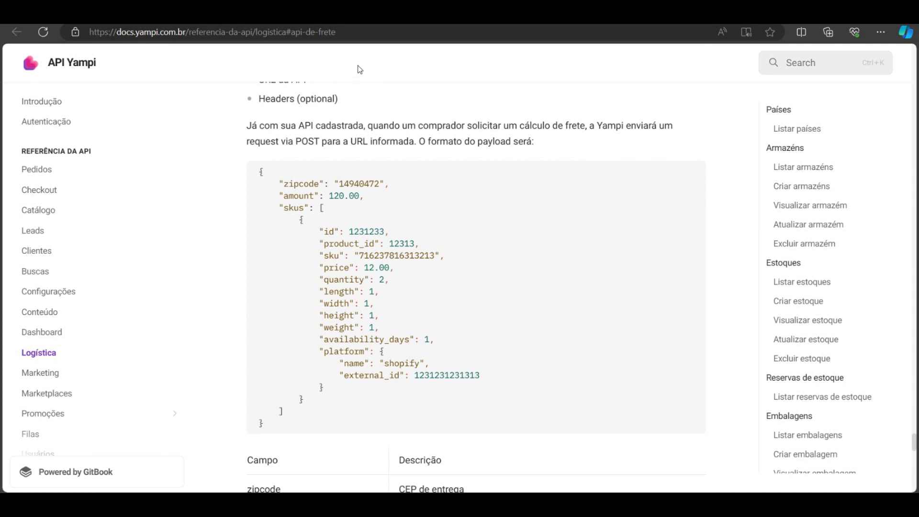
key("ctrl+Tab")
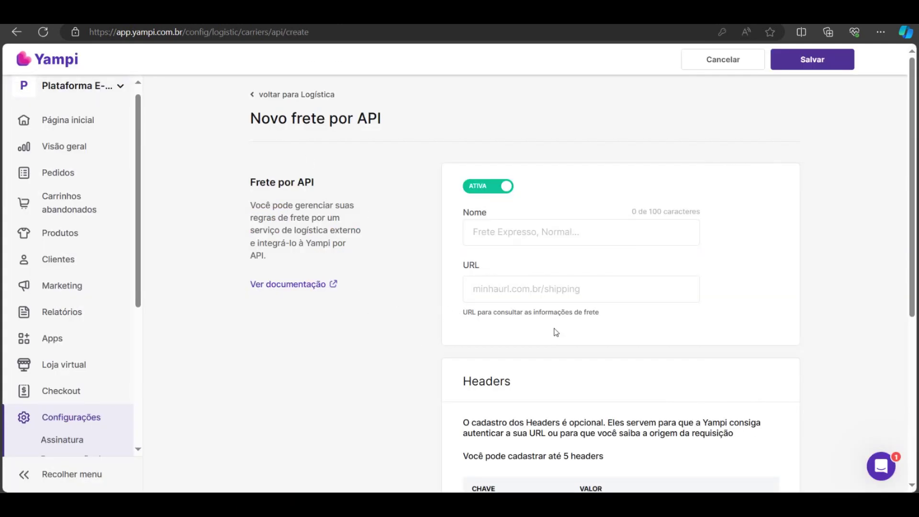
Step: Leave the API freight form for Logística, switch to the freight types help article and read its Frete Customizado and Frete por API entries
left_click(283, 94)
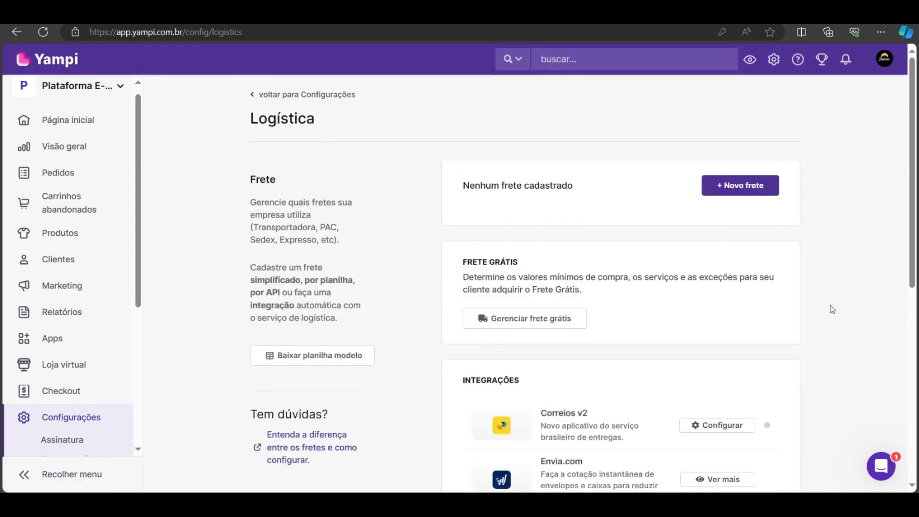
key("ctrl+Tab")
scroll(281, 322, "down", 3)
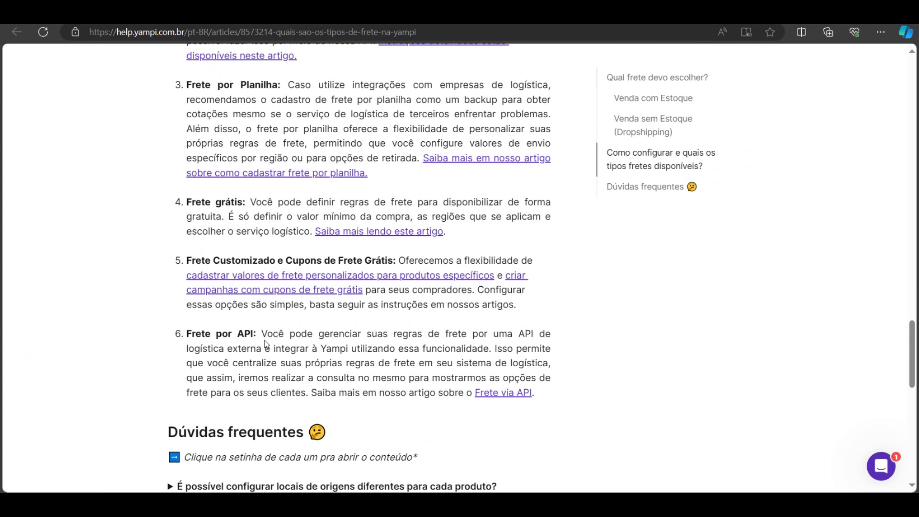
scroll(265, 343, "up", 3)
scroll(264, 340, "down", 3)
left_click_drag(187, 263, 306, 265)
left_click(32, 316)
scroll(163, 260, "up", 4)
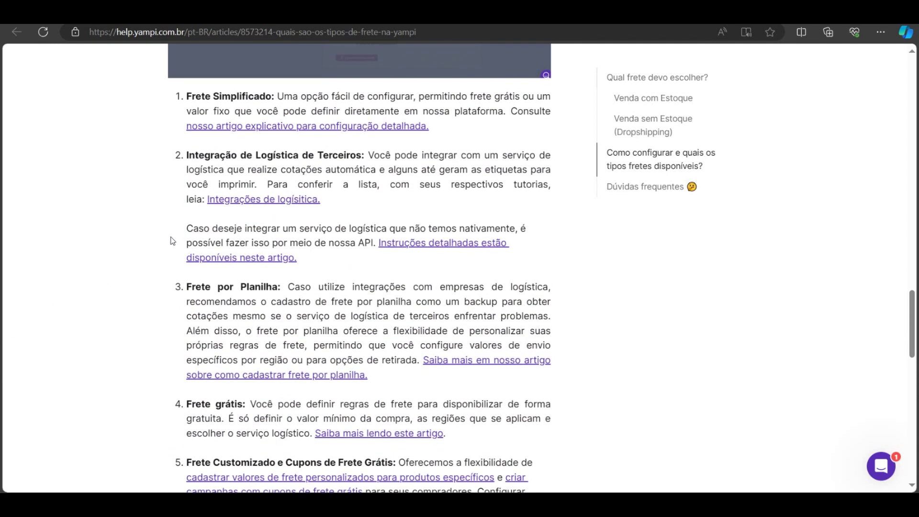
Step: Review the article's Frete Simplificado and Integração de Logística de Terceiros entries and its Venda sem Estoque (Dropshipping) section
left_click_drag(212, 96, 261, 97)
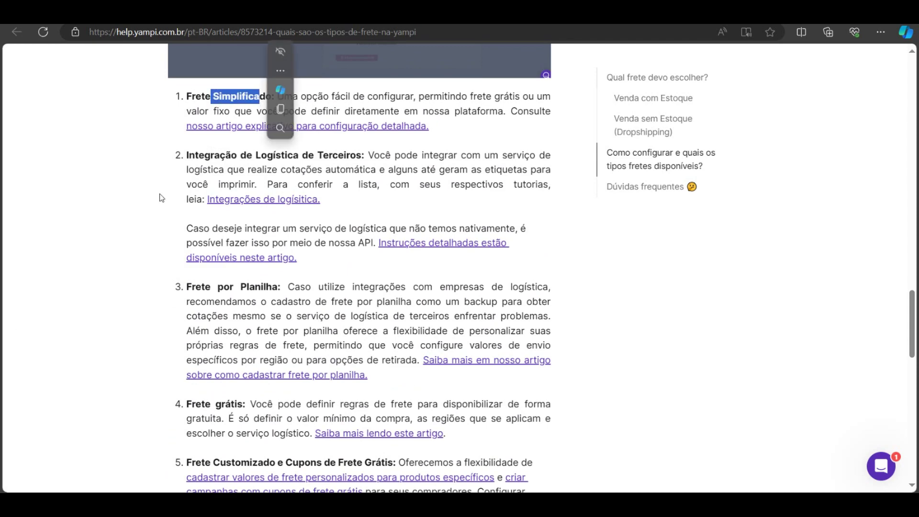
left_click(150, 205)
scroll(150, 205, "up", 5)
scroll(130, 269, "down", 4)
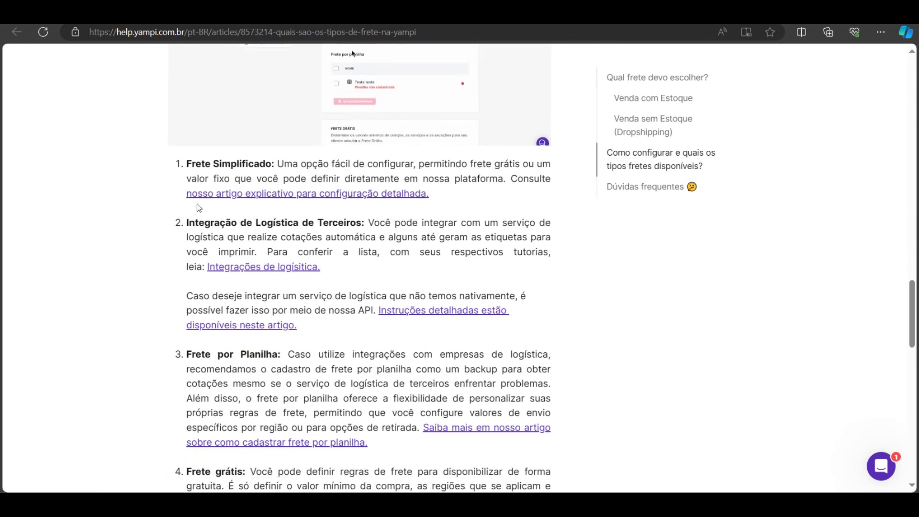
left_click_drag(198, 222, 317, 223)
scroll(178, 329, "up", 1)
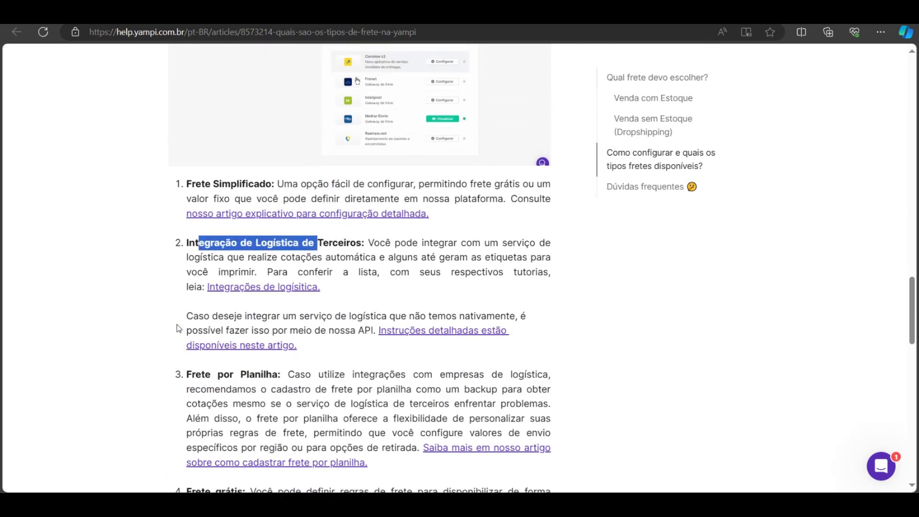
scroll(178, 329, "up", 10)
scroll(178, 325, "up", 2)
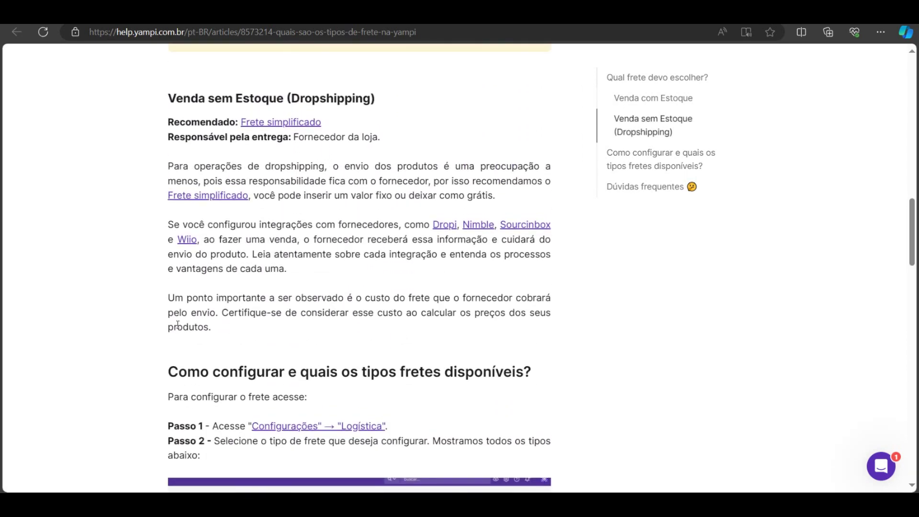
scroll(178, 325, "up", 1)
scroll(178, 328, "down", 12)
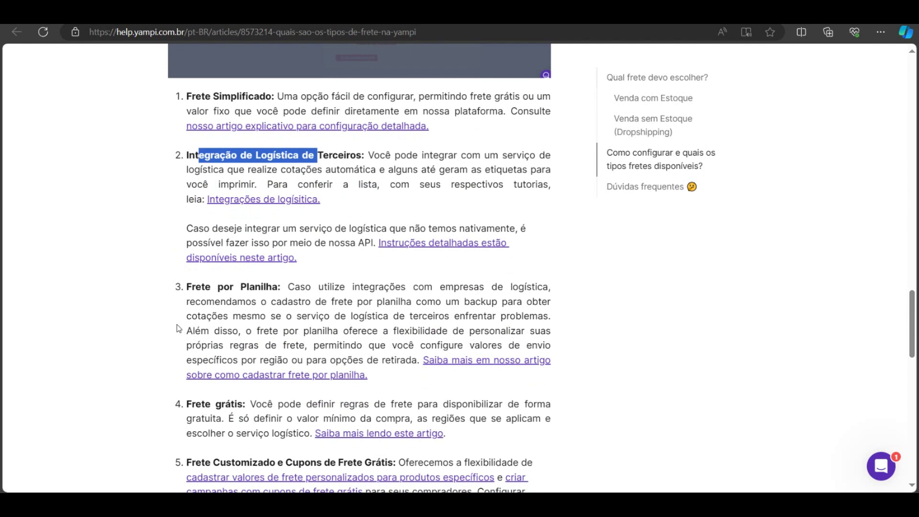
left_click(134, 355)
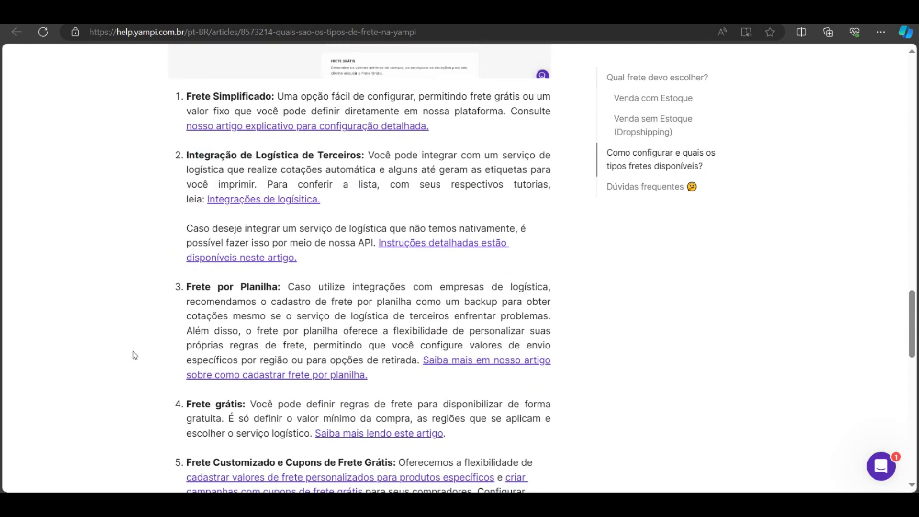